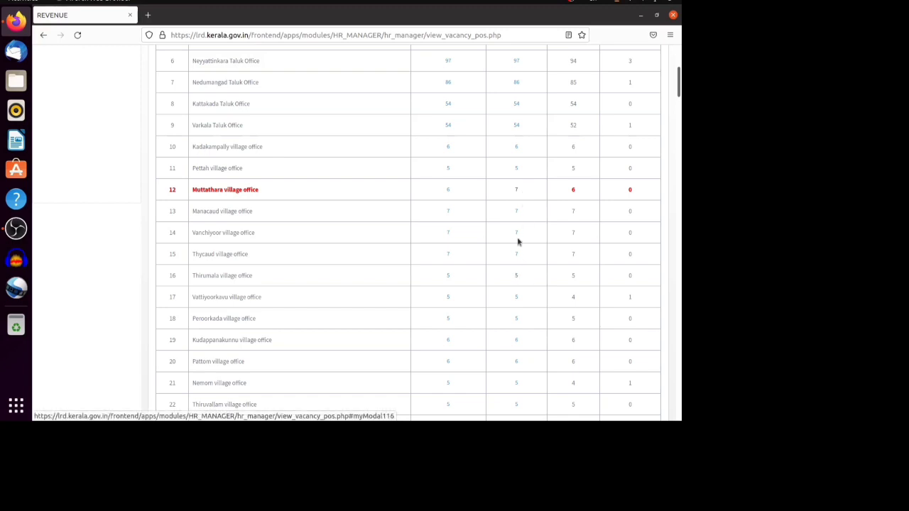
scroll(528, 306, "down", 4)
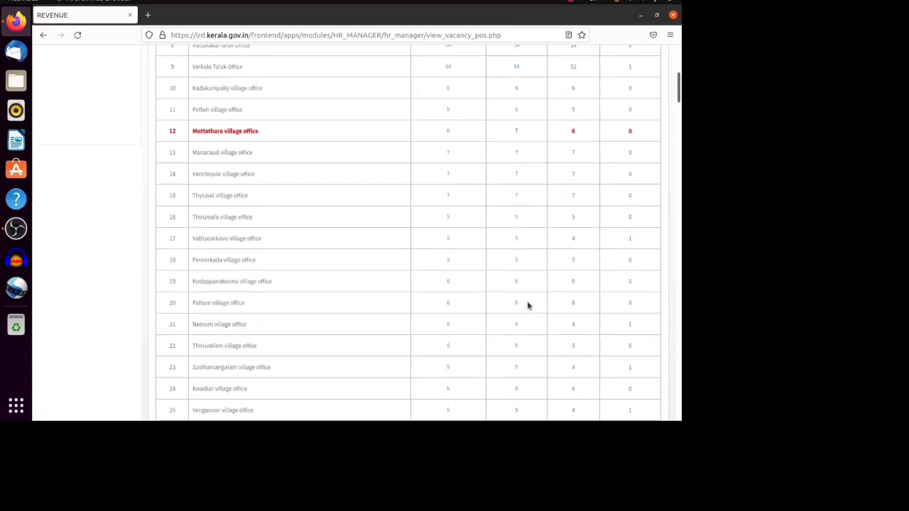
scroll(528, 306, "down", 4)
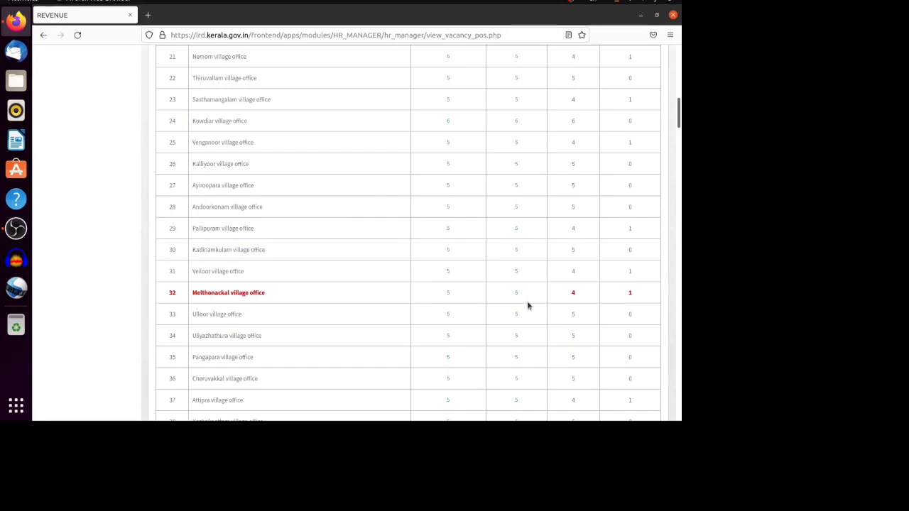
scroll(527, 305, "down", 1)
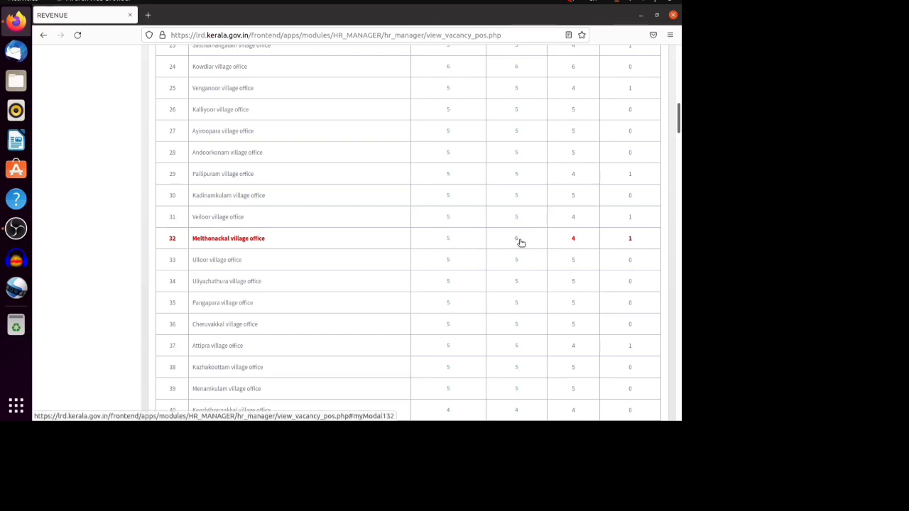
scroll(529, 282, "down", 5)
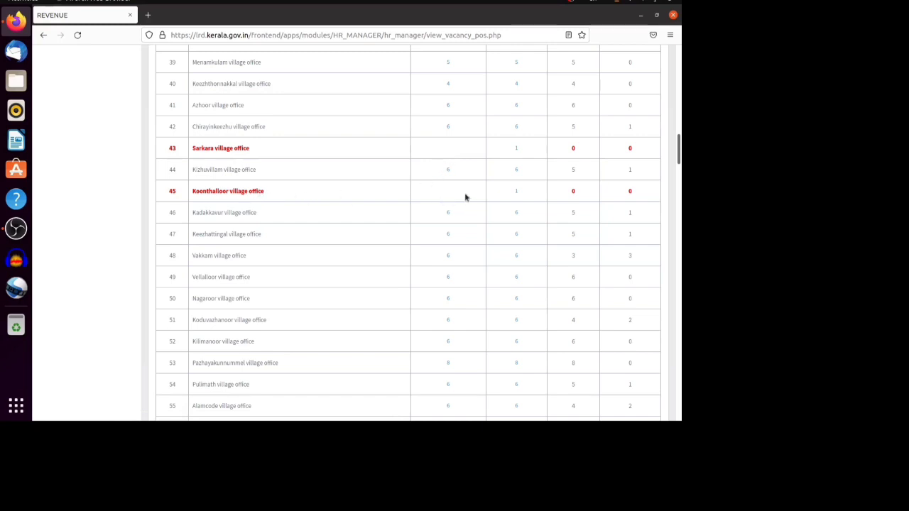
scroll(500, 249, "down", 3)
scroll(501, 249, "down", 3)
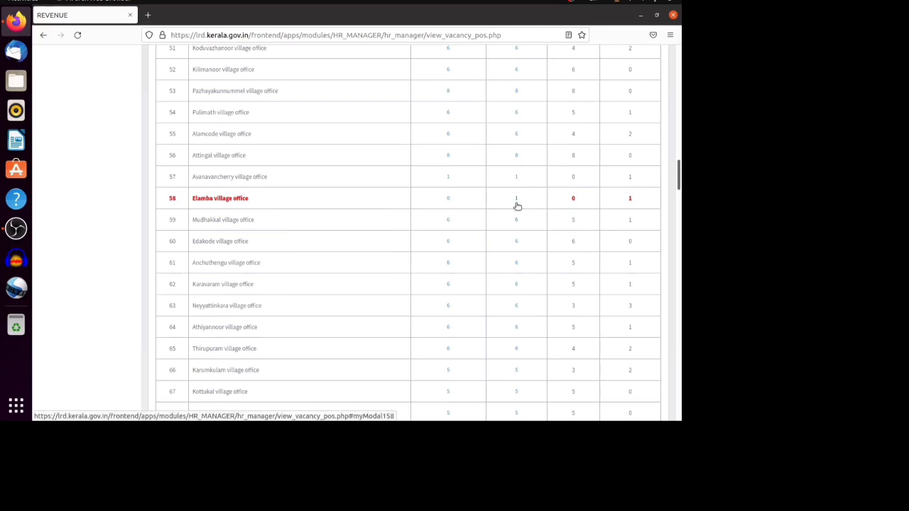
scroll(514, 266, "down", 5)
scroll(514, 266, "down", 20)
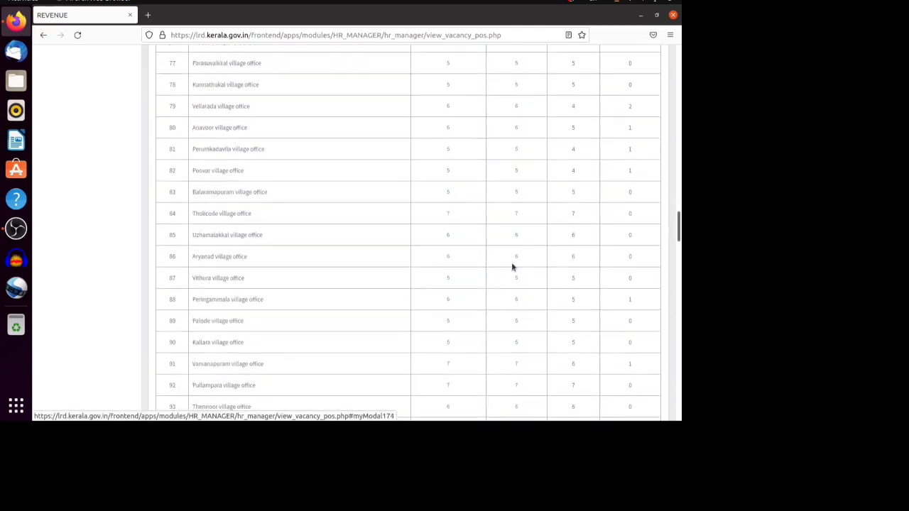
scroll(514, 267, "down", 5)
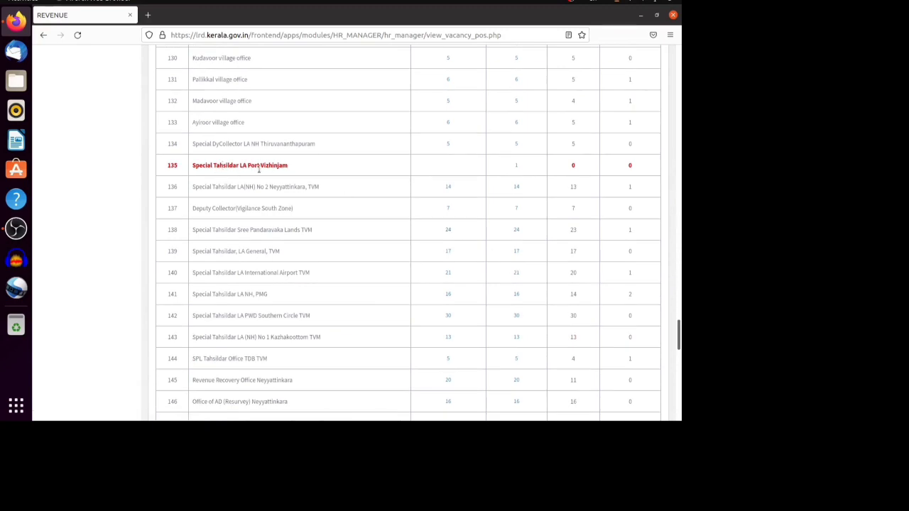
scroll(518, 277, "down", 5)
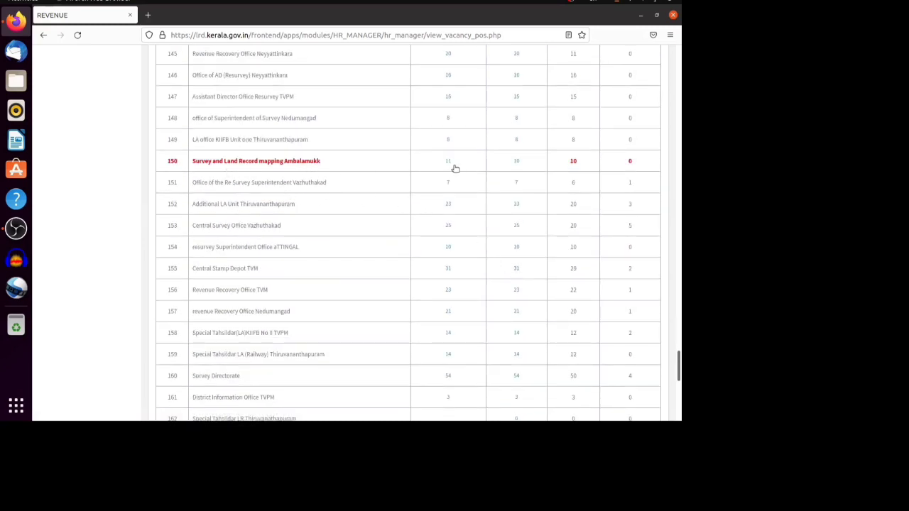
scroll(517, 234, "down", 3)
scroll(515, 250, "down", 3)
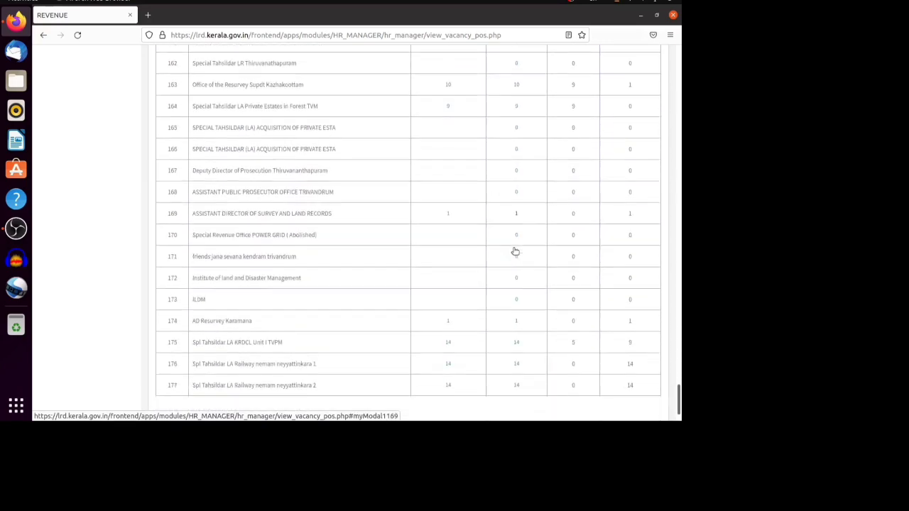
scroll(516, 250, "up", 2)
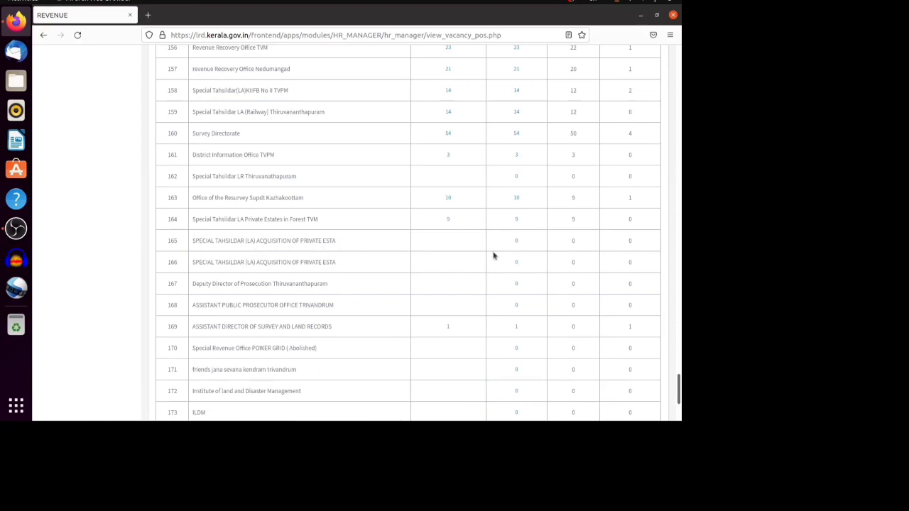
scroll(494, 256, "down", 3)
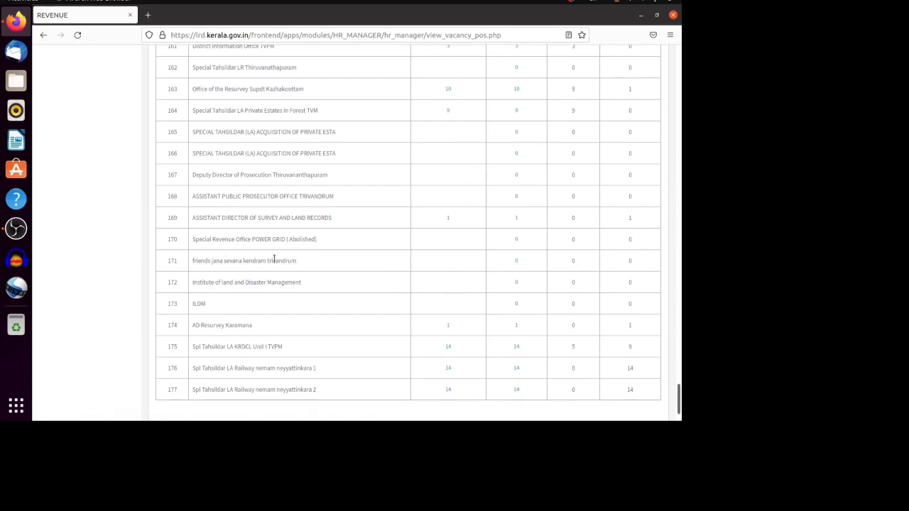
scroll(349, 272, "down", 2)
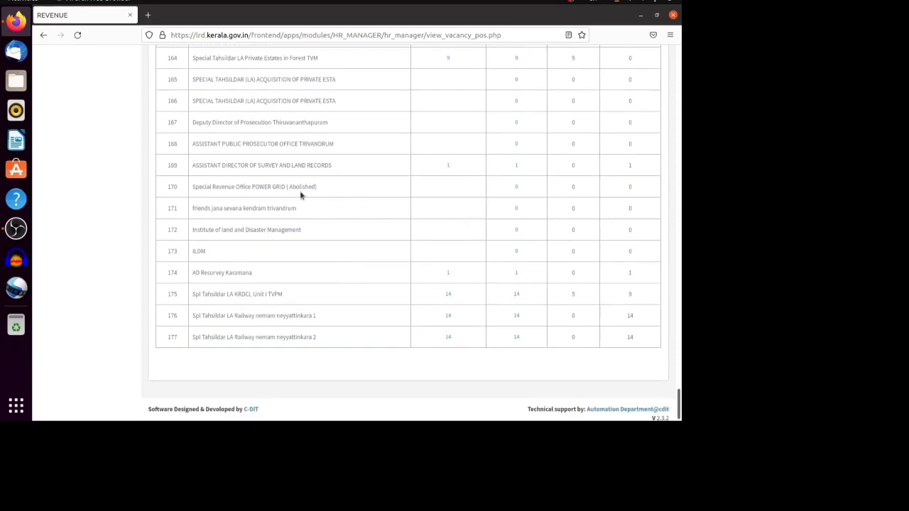
scroll(426, 200, "down", 1)
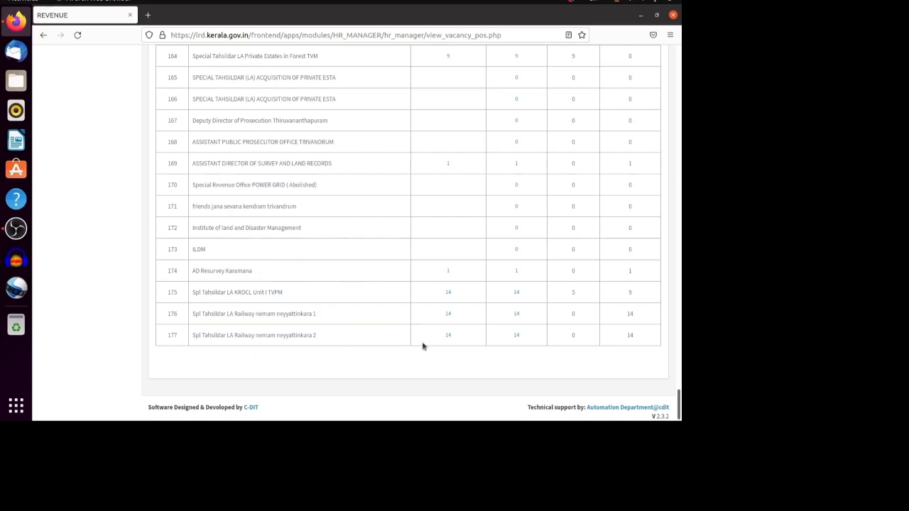
scroll(474, 354, "up", 1)
scroll(474, 355, "up", 20)
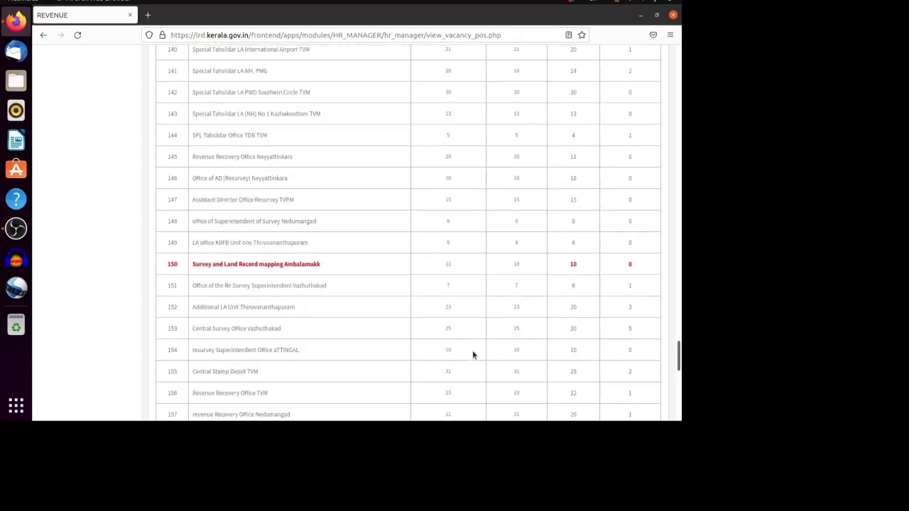
scroll(474, 355, "up", 20)
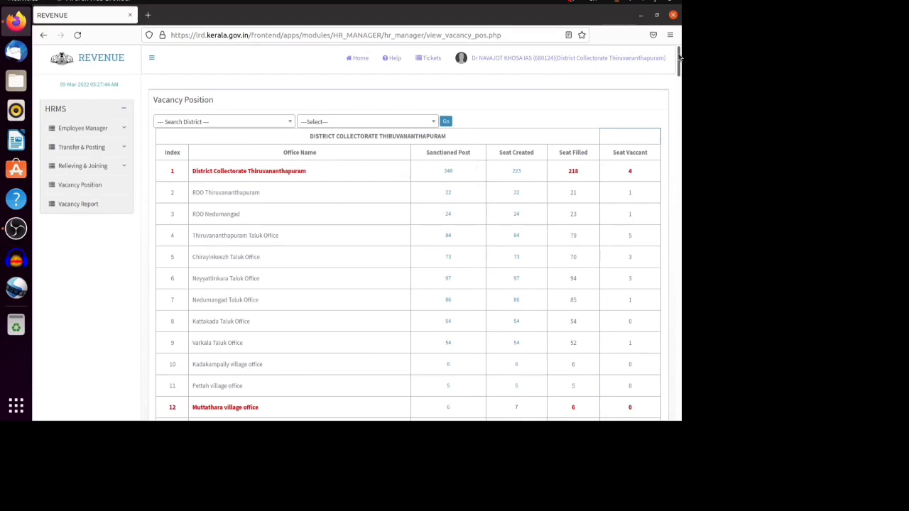
mouse_move(680, 58)
left_mouse_down()
mouse_move(682, 420)
mouse_move(680, 62)
left_mouse_up()
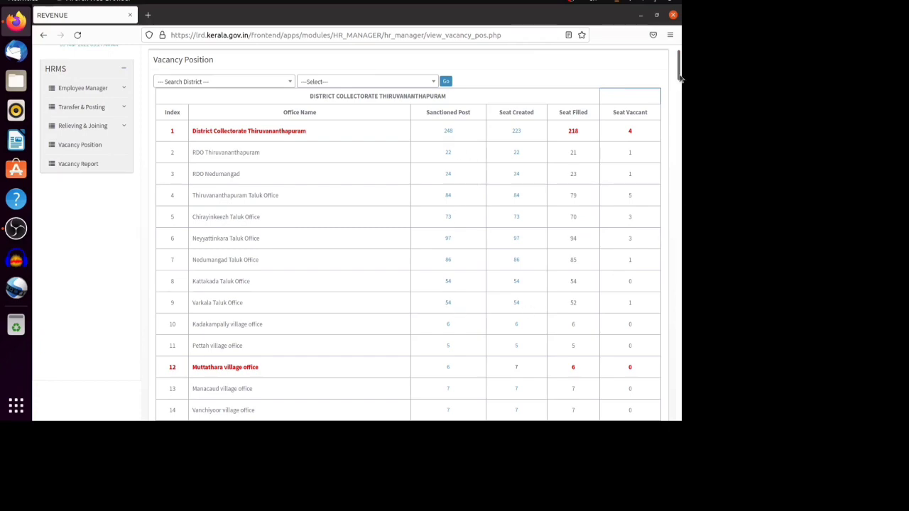
mouse_move(679, 71)
left_mouse_down()
mouse_move(682, 425)
mouse_move(680, 55)
left_mouse_up()
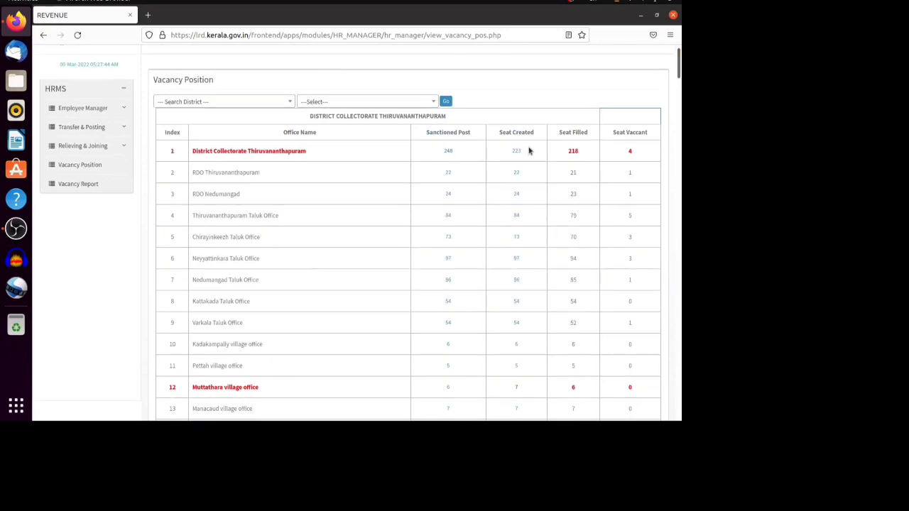
left_click(449, 151)
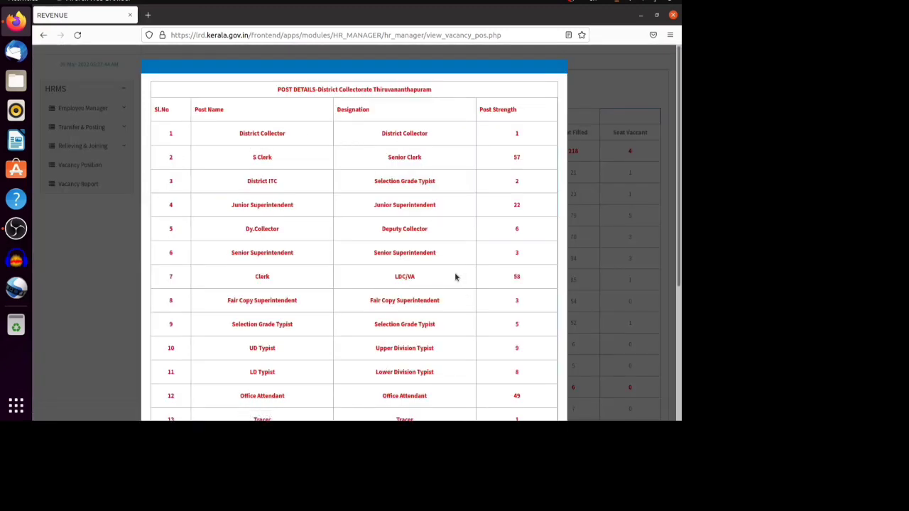
scroll(455, 277, "down", 3)
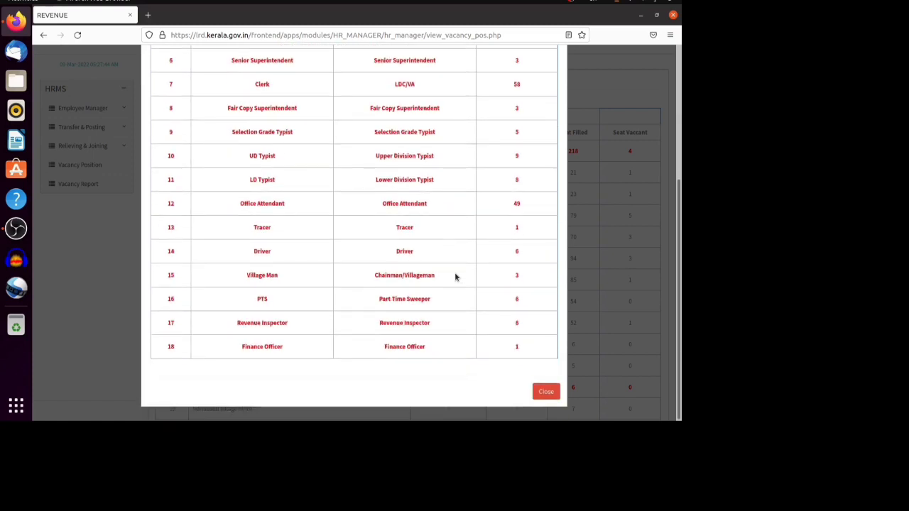
left_click(546, 392)
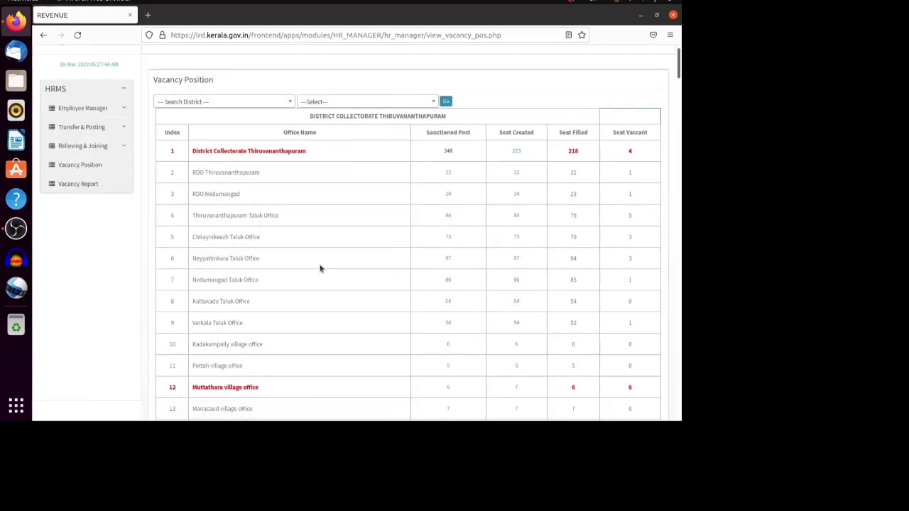
scroll(320, 268, "up", 1)
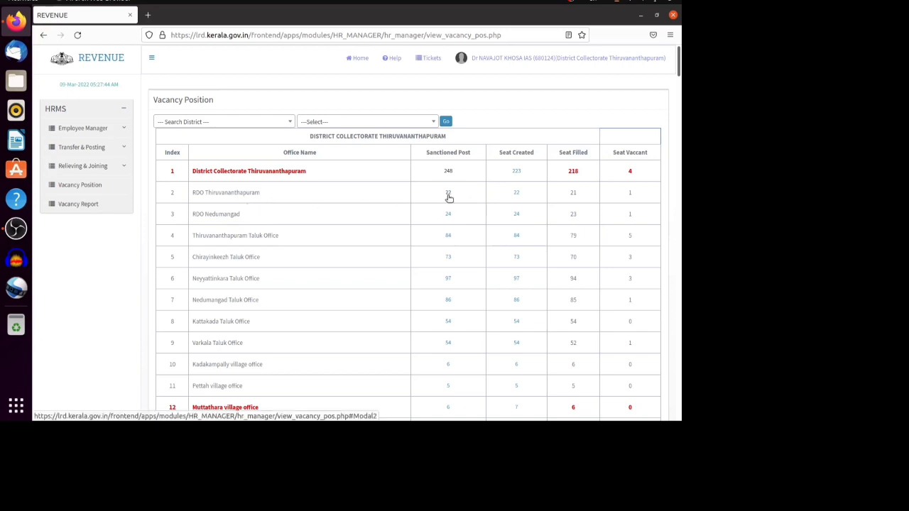
left_click(449, 194)
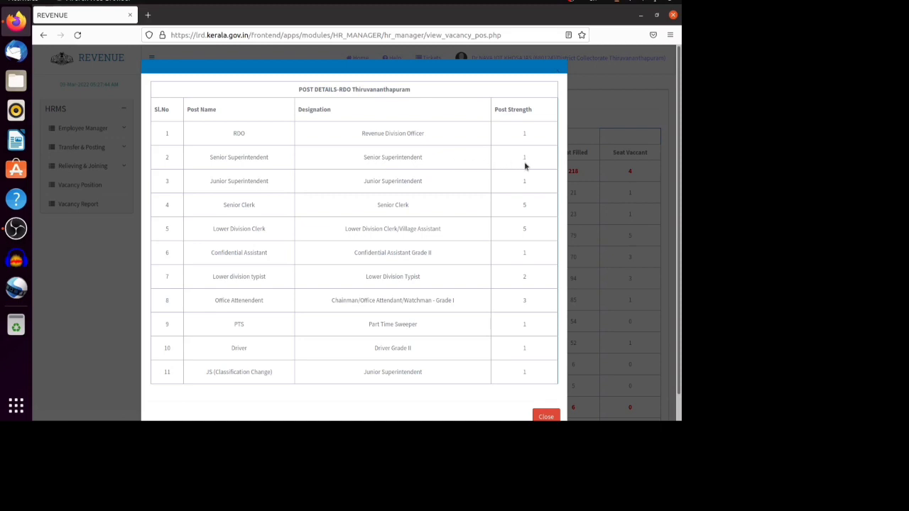
left_click(546, 416)
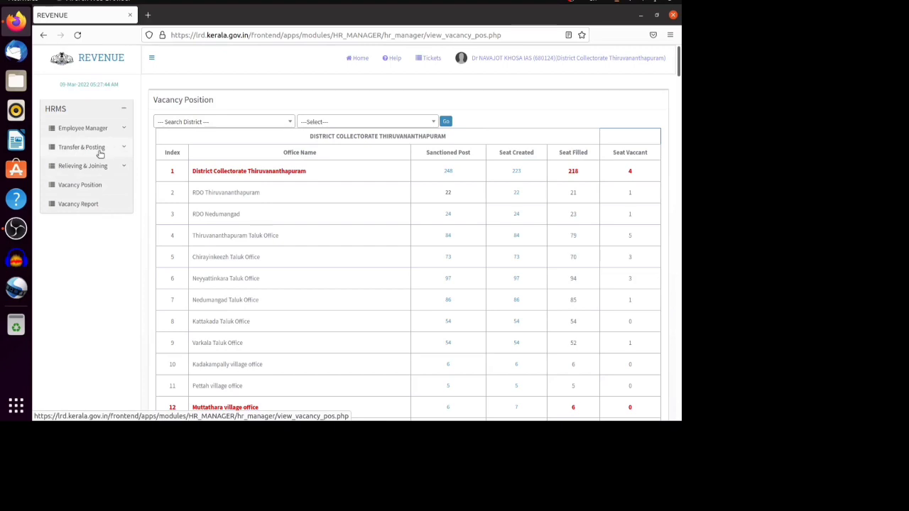
Step: Go from Revenue Apps home through the Office app to the Sanctioned Post settings page
left_click(355, 58)
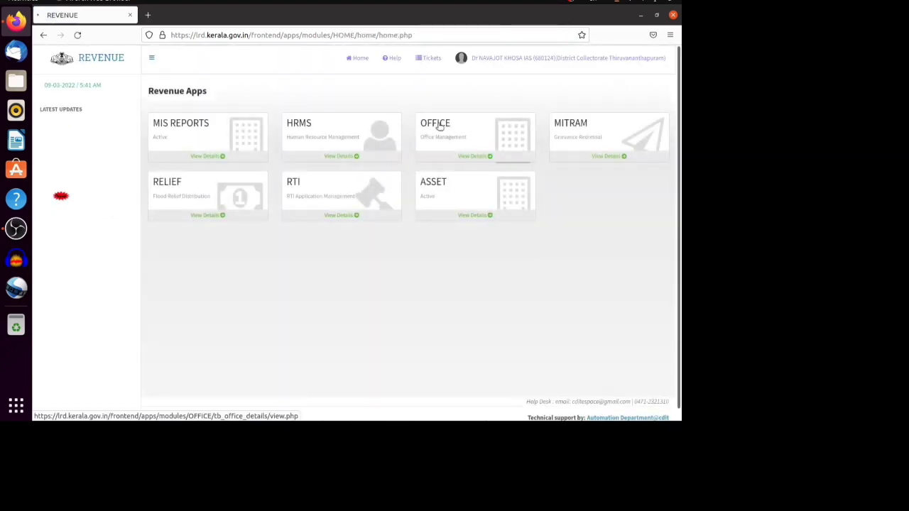
left_click(438, 126)
left_click(116, 130)
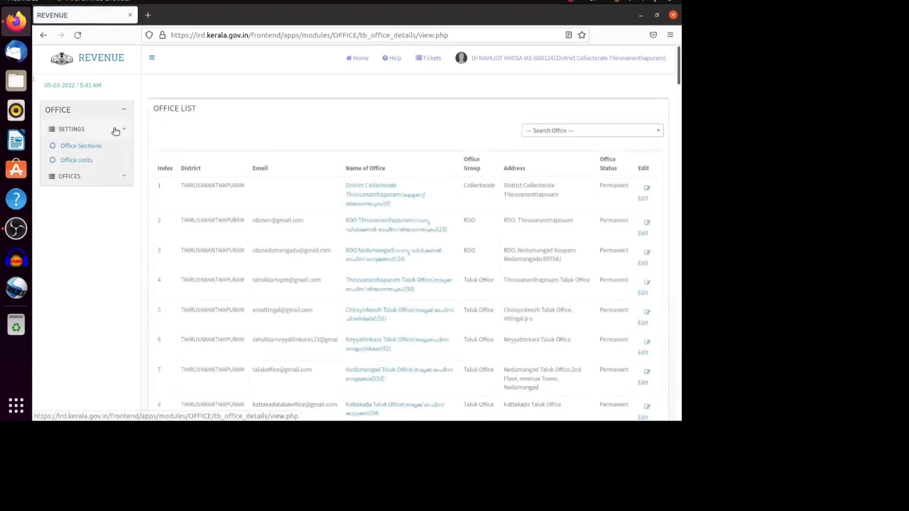
left_click(87, 176)
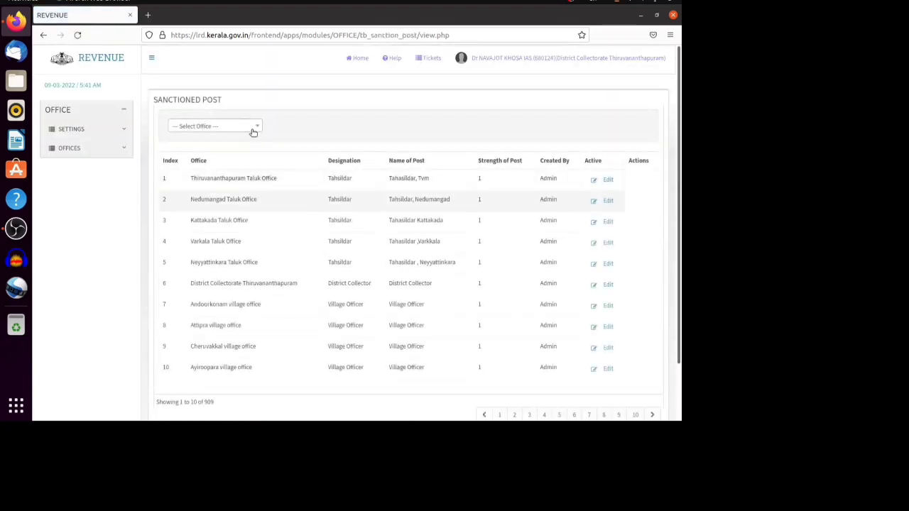
Step: Filter the sanctioned posts to the RDO Thiruvananthapuram office
left_click(240, 125)
left_click(233, 139)
type("t")
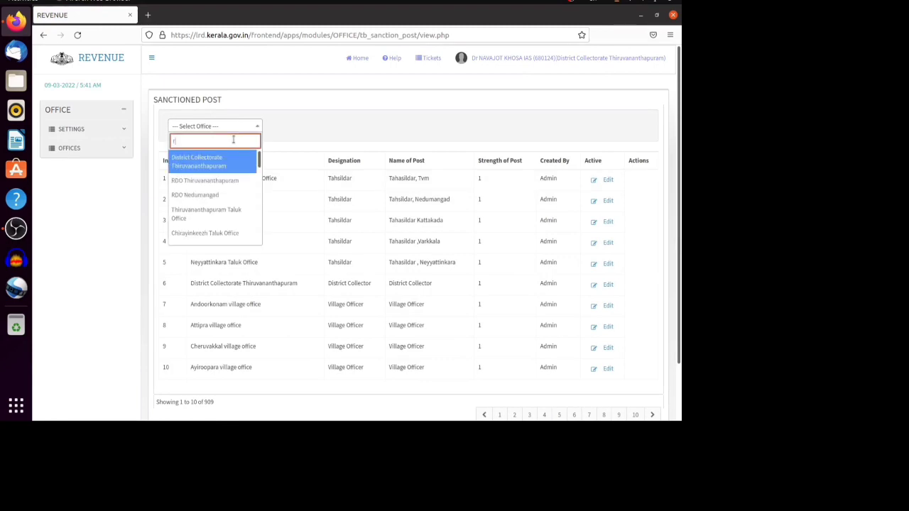
left_click(223, 159)
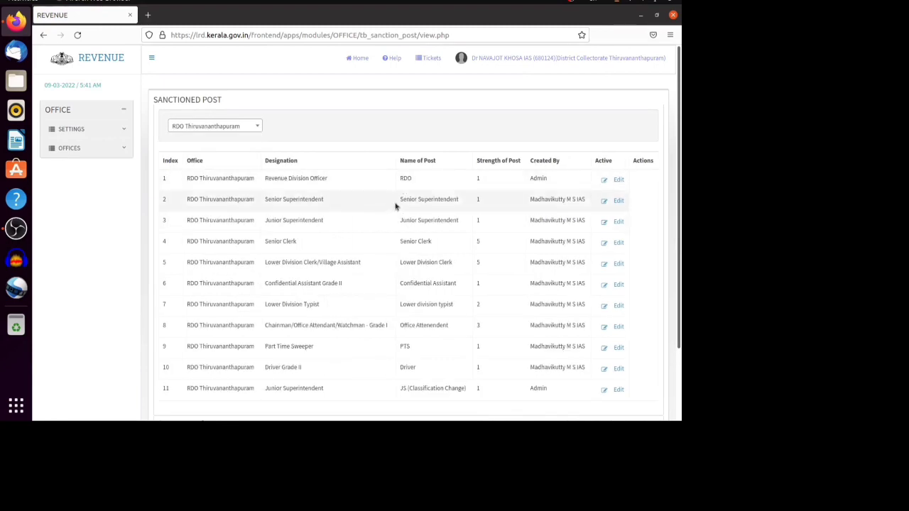
left_click(619, 202)
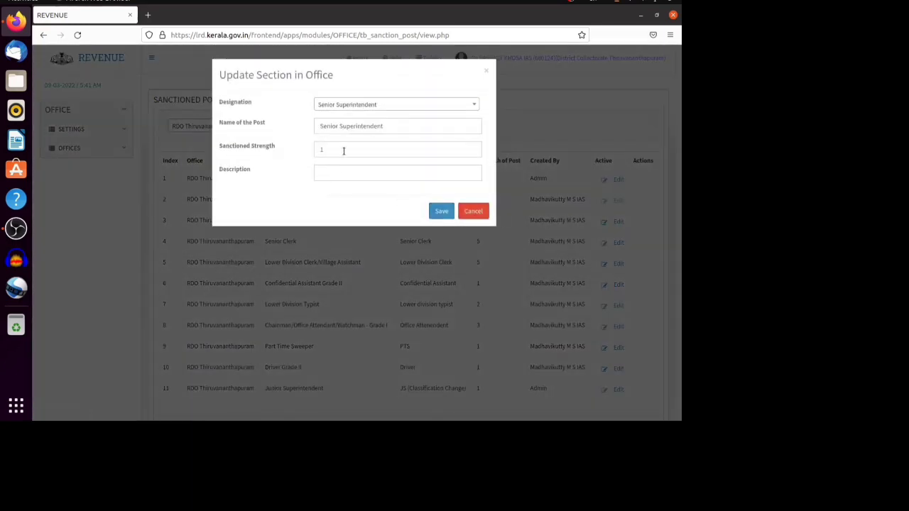
left_click(315, 150)
double_click(315, 150)
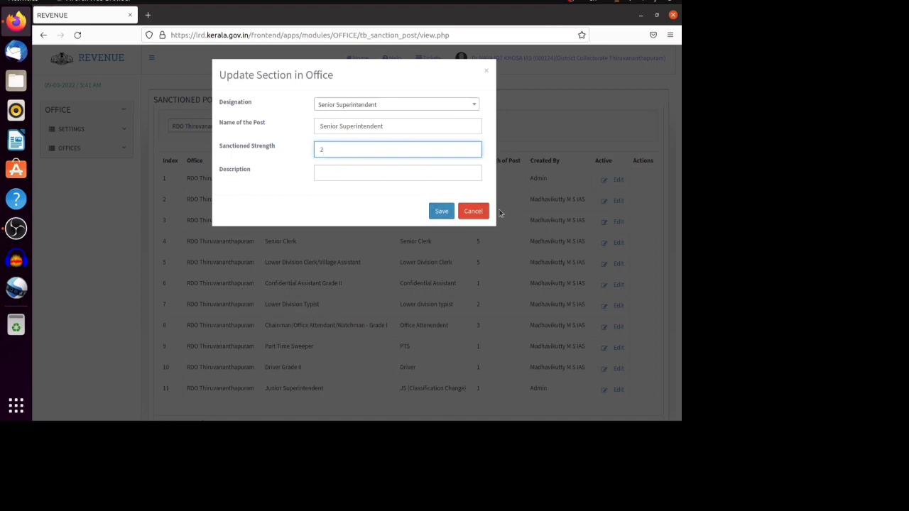
left_click(474, 212)
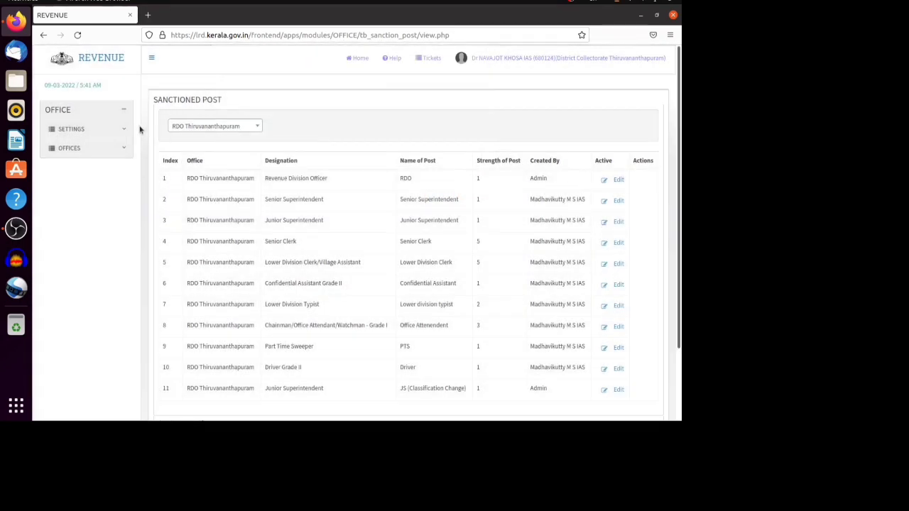
Step: Open the Office Seats list under Settings and filter it to Sarkara village office
left_click(125, 130)
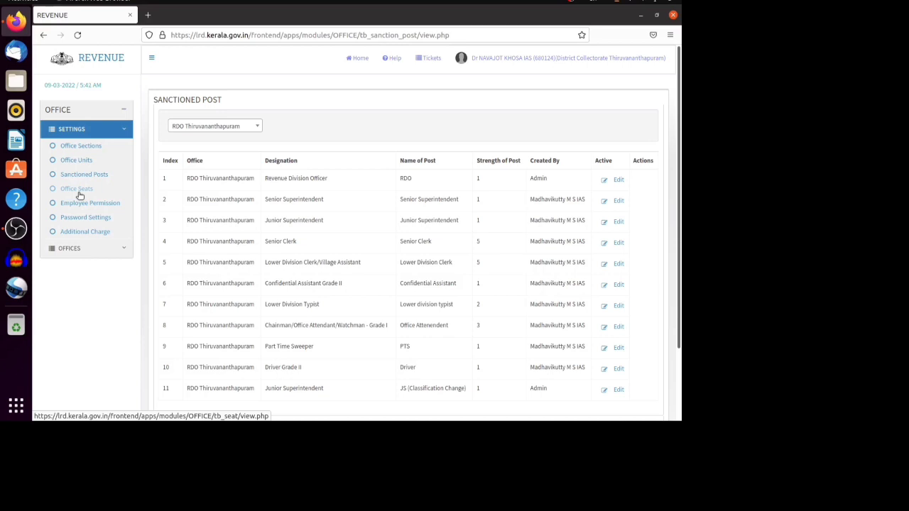
left_click(79, 190)
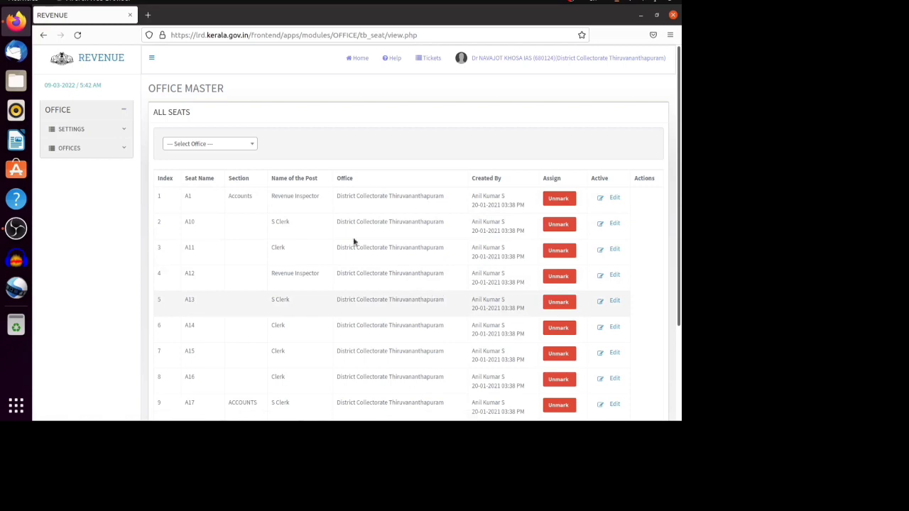
left_click(235, 147)
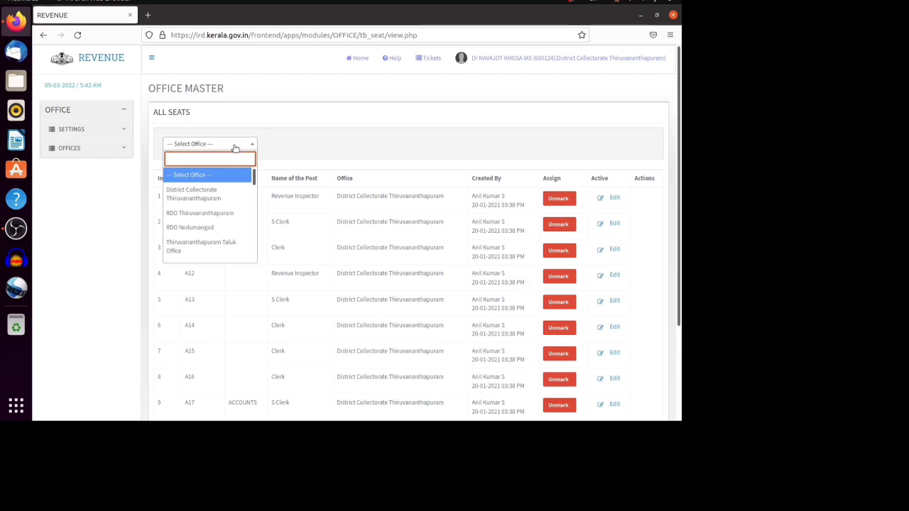
type("sa")
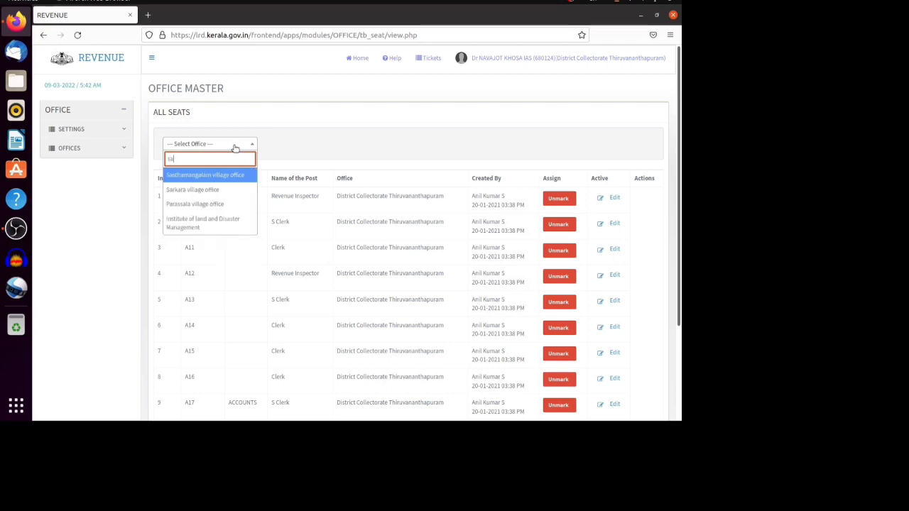
left_click(242, 191)
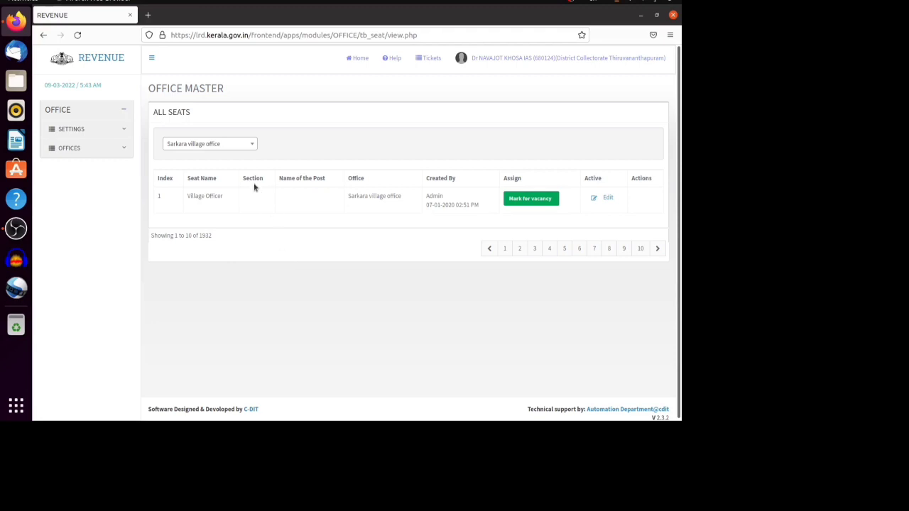
left_click(237, 144)
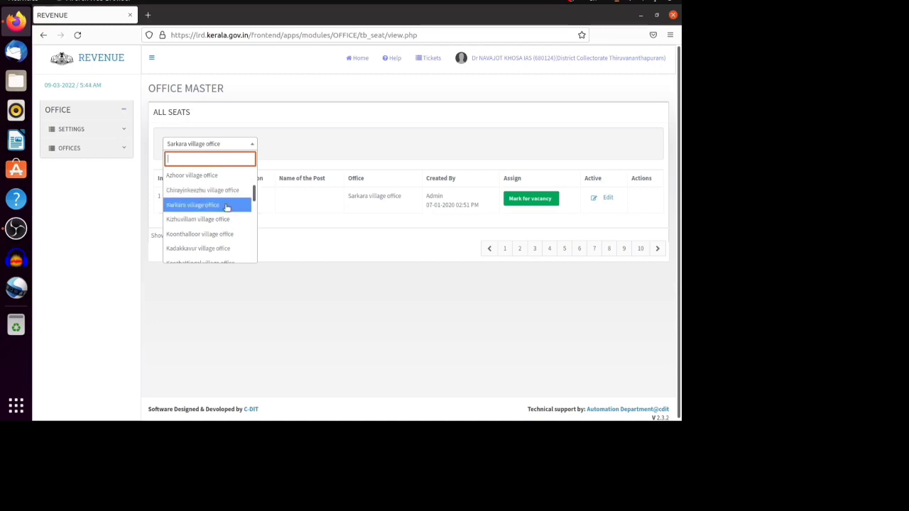
Step: Unmark Koonthalloor village office's Village Officer seat, confirm the alert, and reload its seats
type("koo")
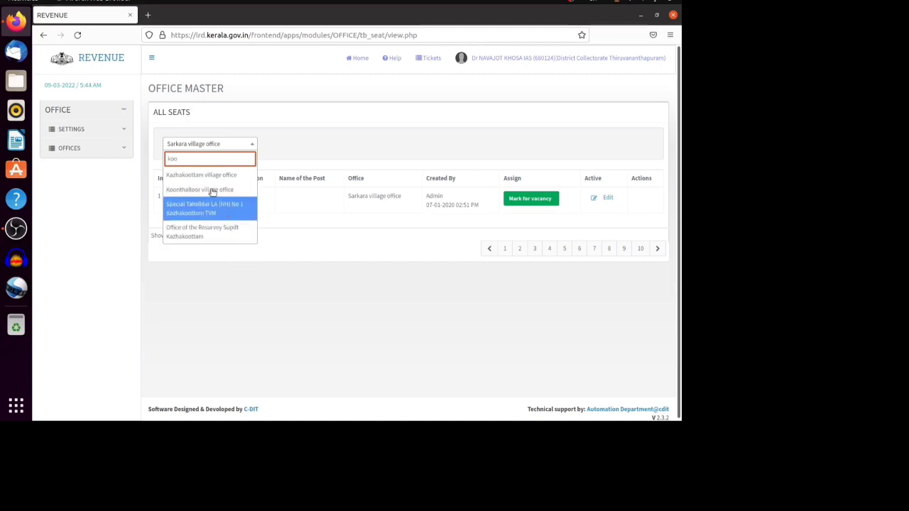
left_click(209, 190)
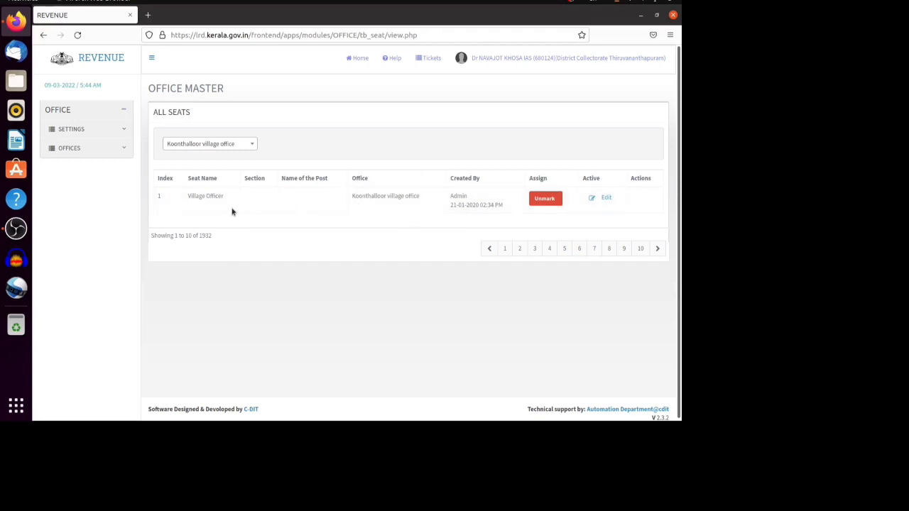
left_click(543, 202)
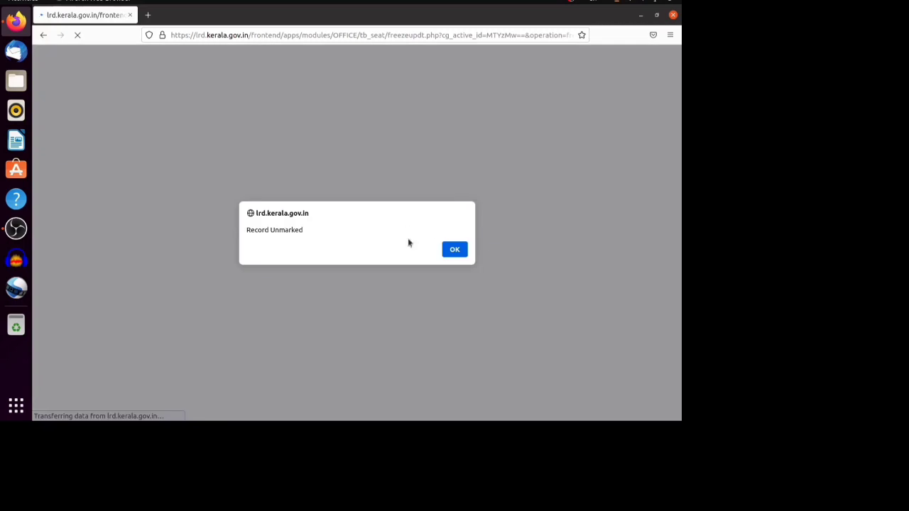
left_click(455, 249)
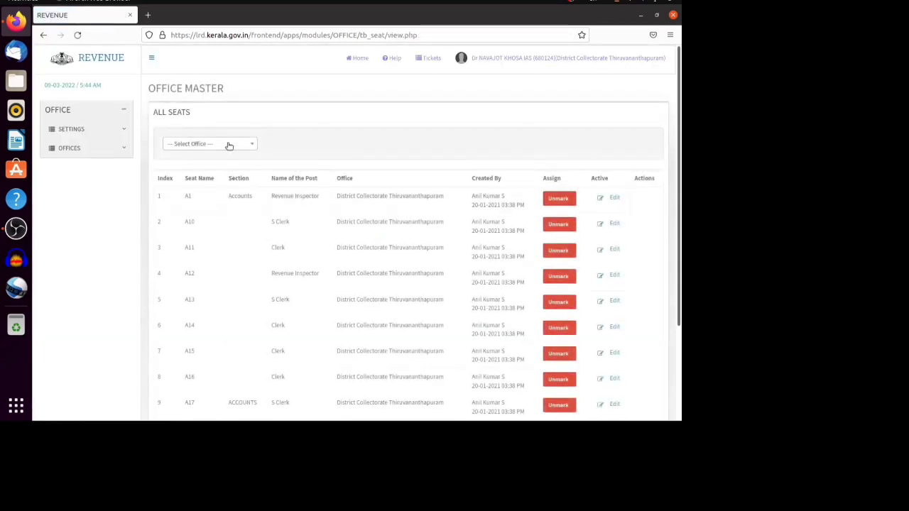
left_click(228, 144)
type("koon")
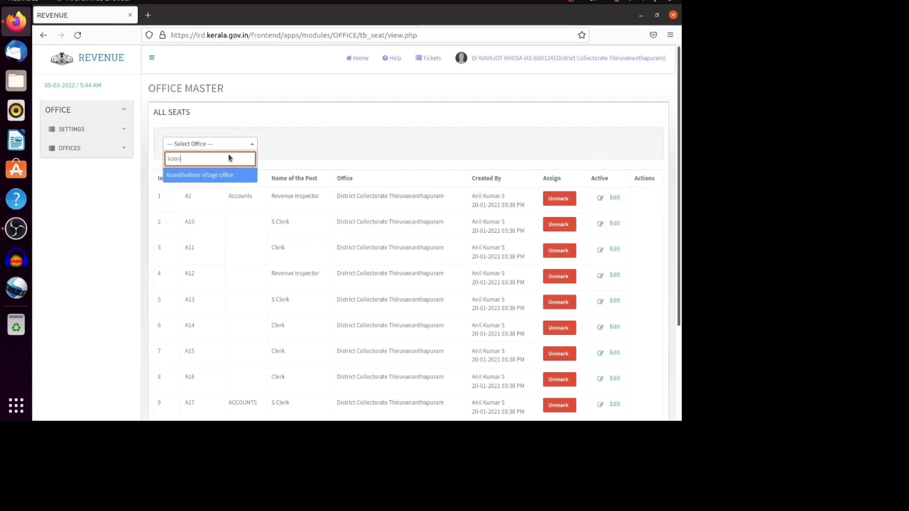
left_click(236, 176)
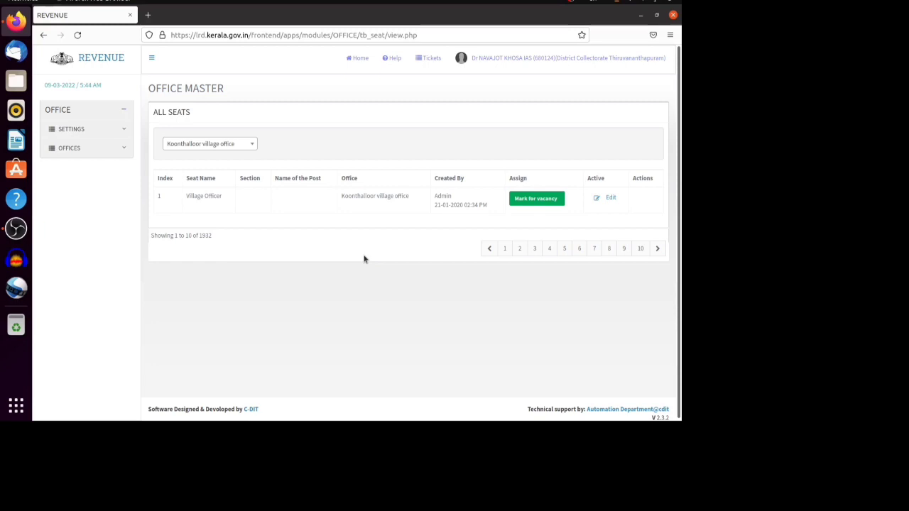
left_click(613, 199)
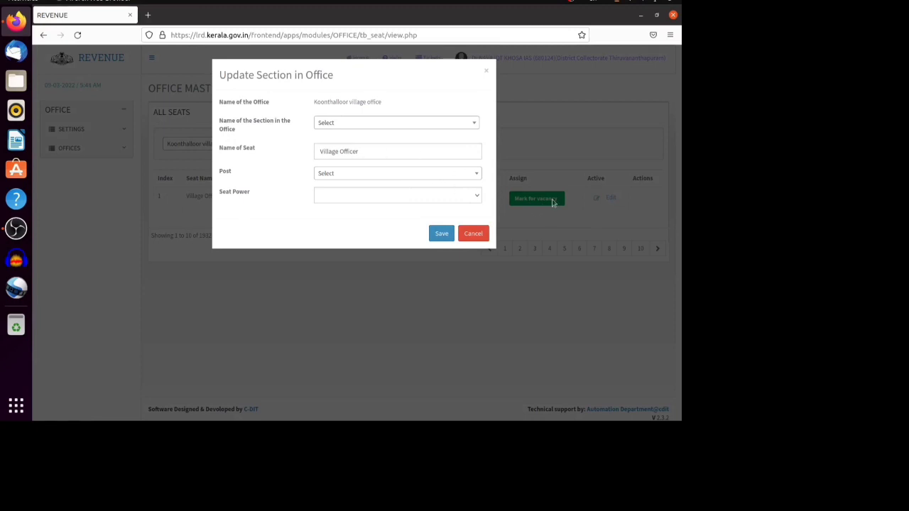
left_click(379, 149)
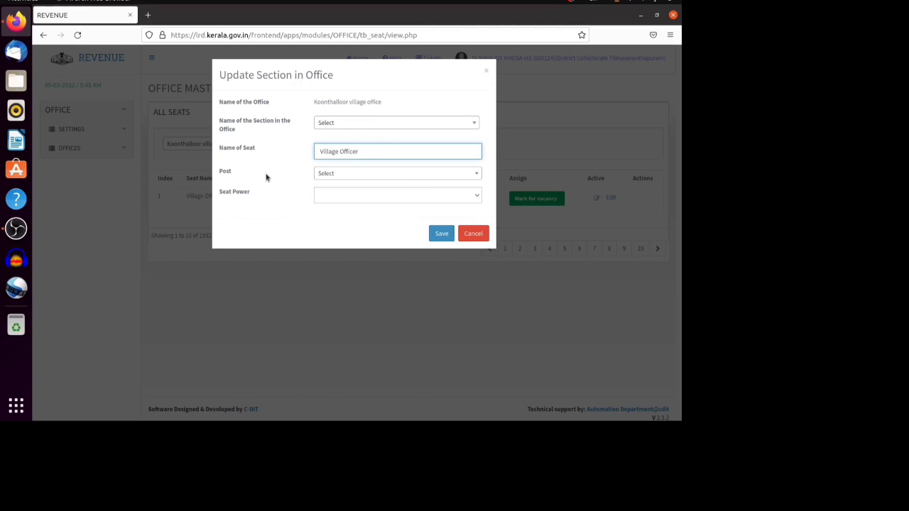
left_click(349, 177)
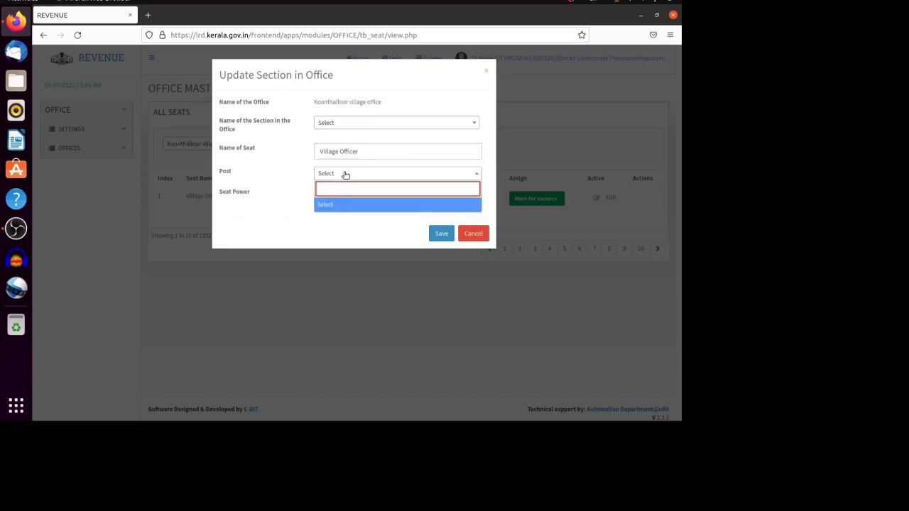
left_click(345, 174)
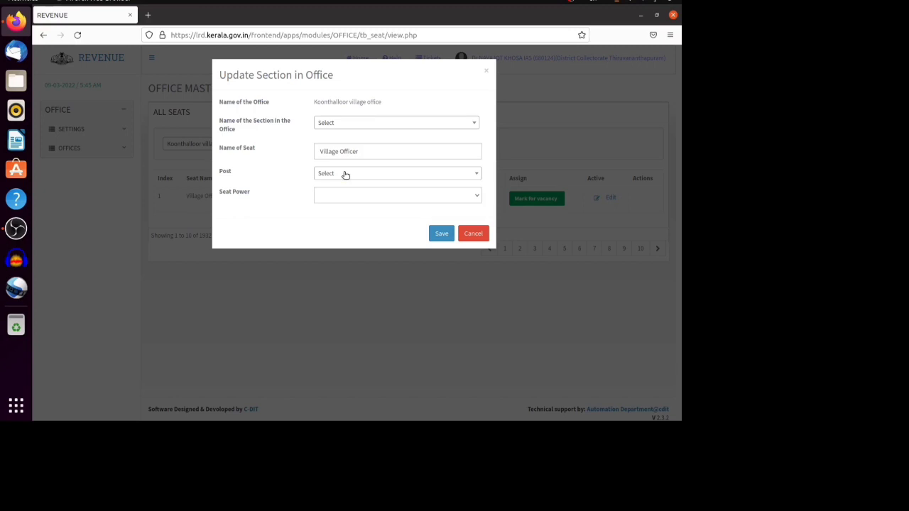
left_click(460, 238)
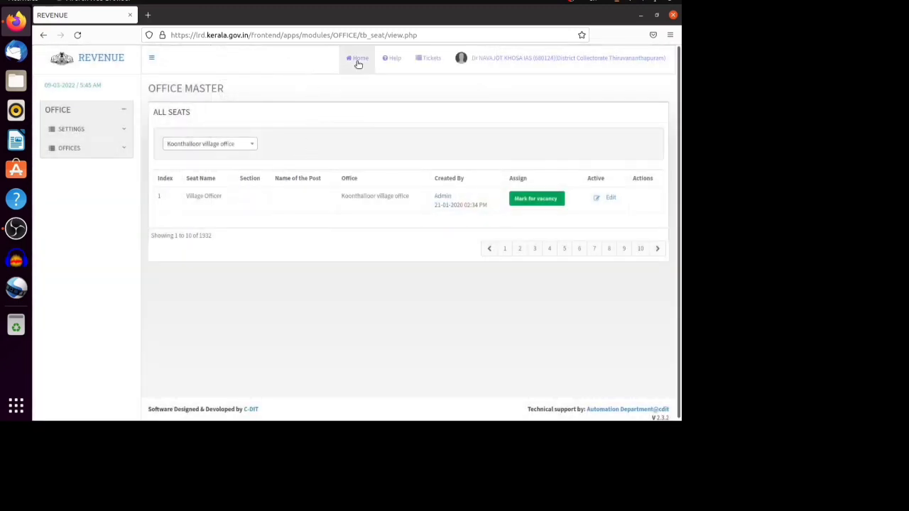
Step: Reload the unfiltered All Seats list, showing District Collectorate Thiruvananthapuram seats A1 and A10
left_click(118, 135)
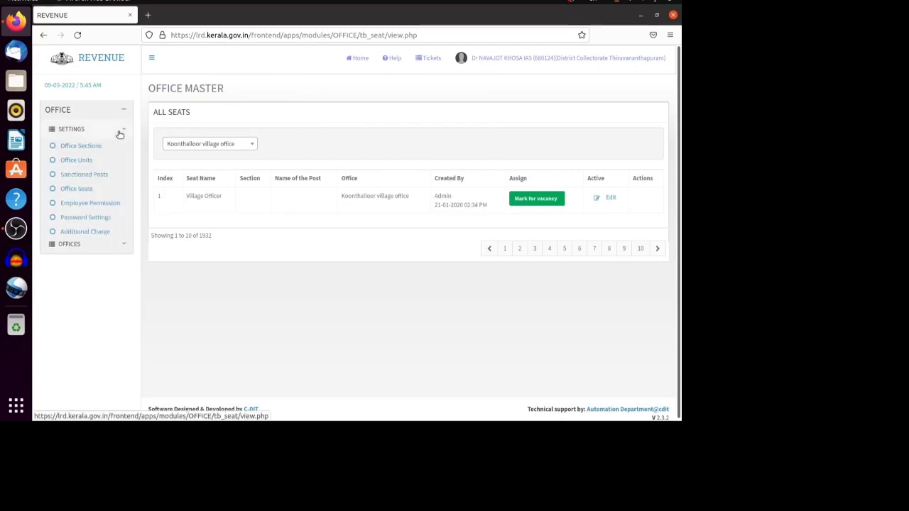
left_click(90, 191)
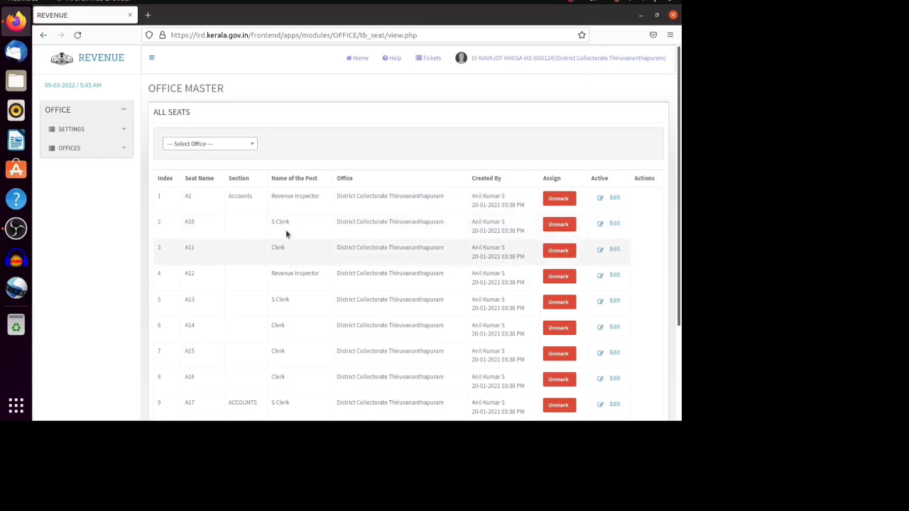
left_click_drag(184, 226, 526, 233)
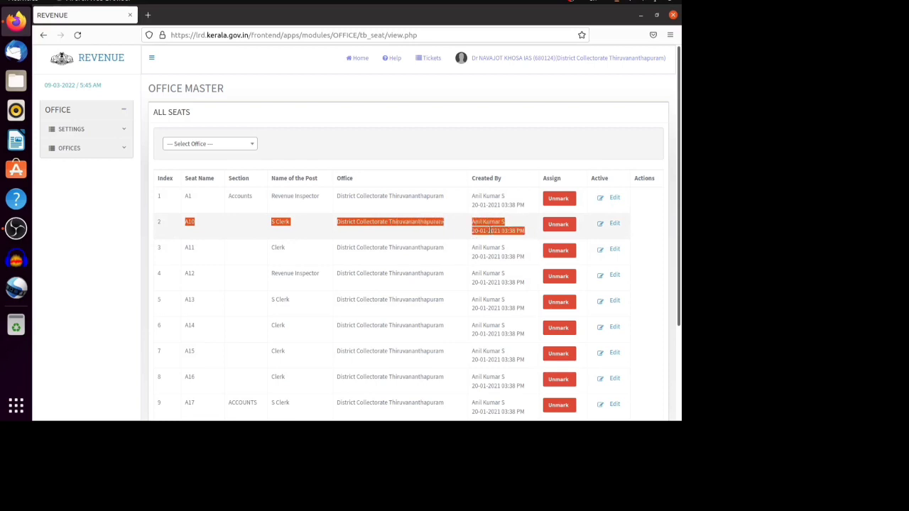
left_click(274, 247)
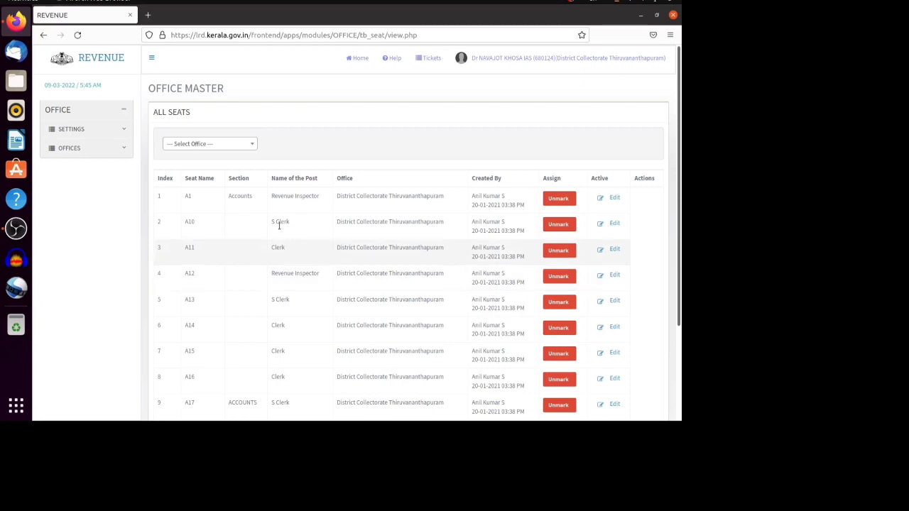
Step: Open seat A10's update form, pick Clerk as its post, then cancel without saving
left_click(615, 224)
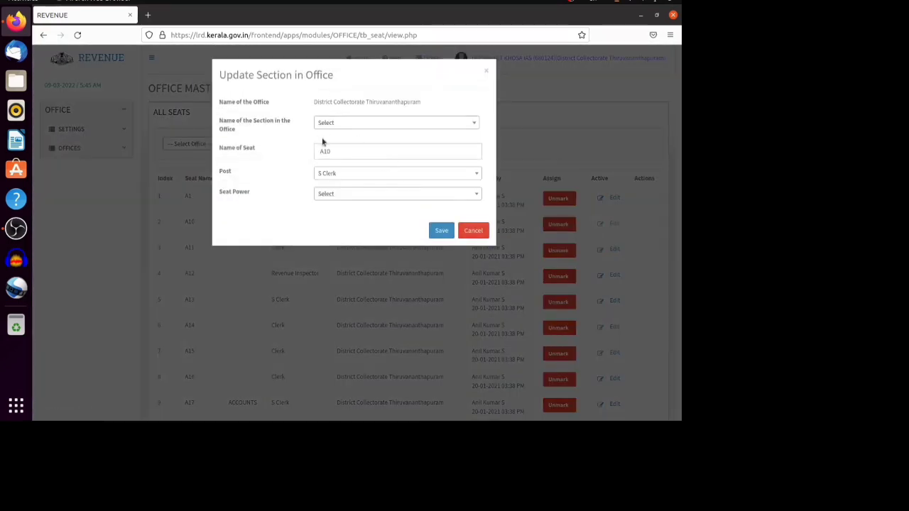
left_click(378, 176)
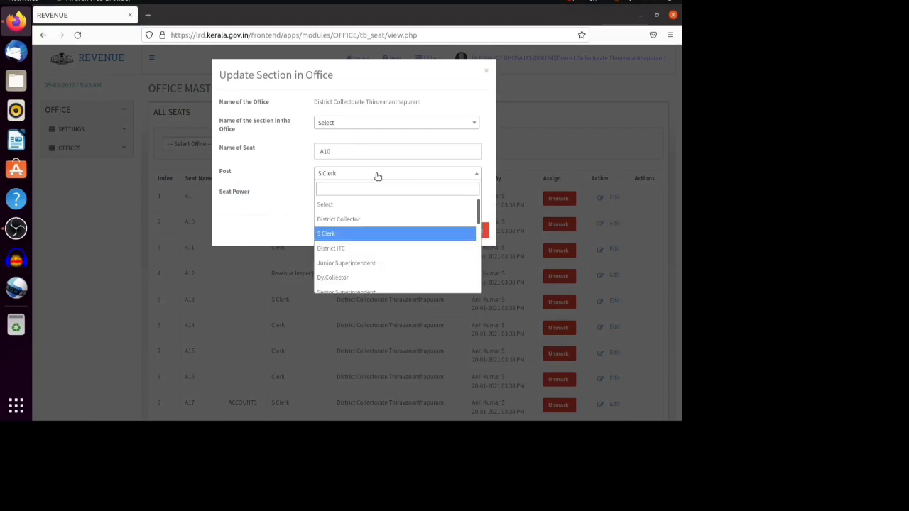
type("c")
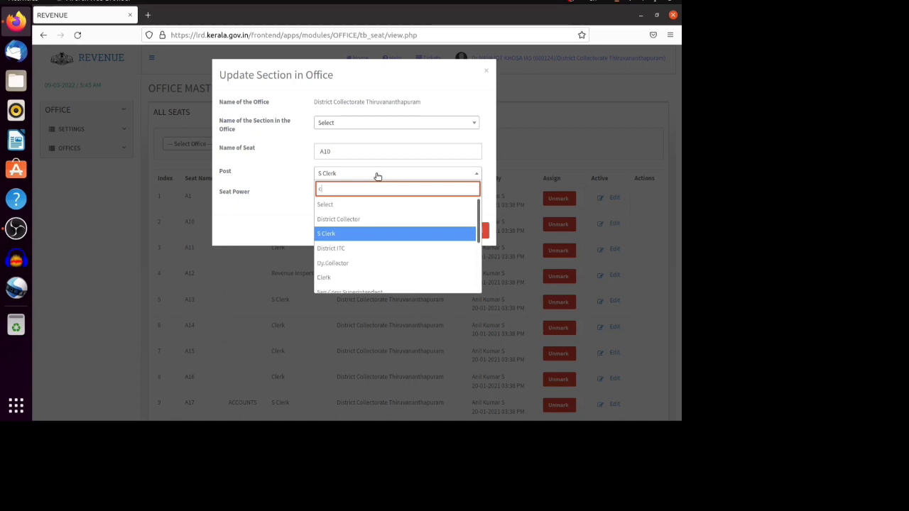
type("l")
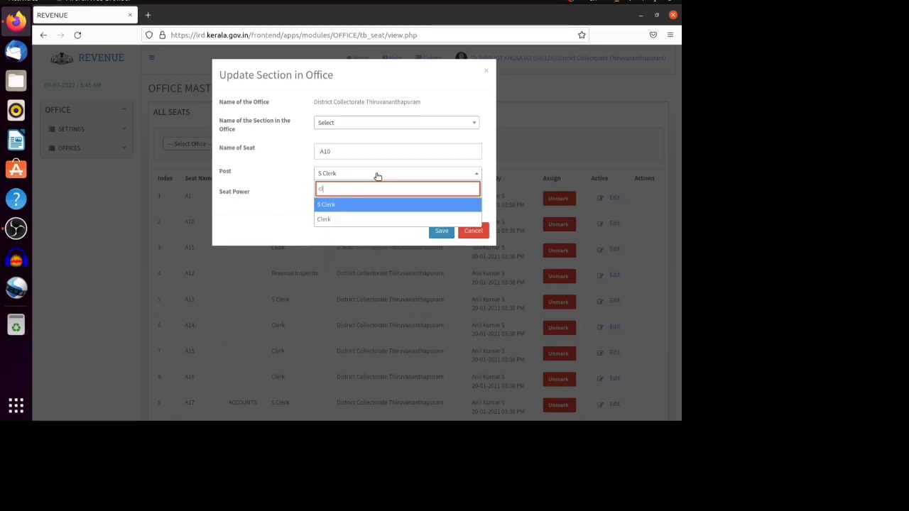
left_click(370, 220)
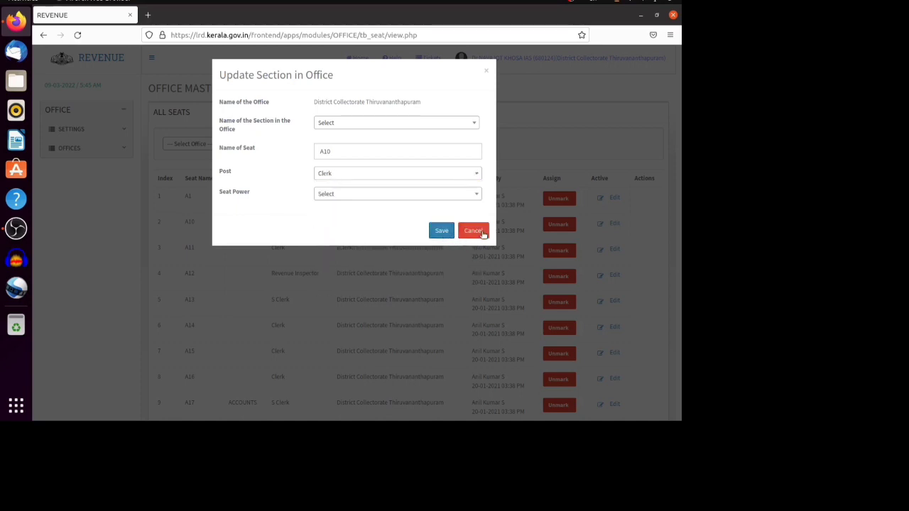
left_click(473, 231)
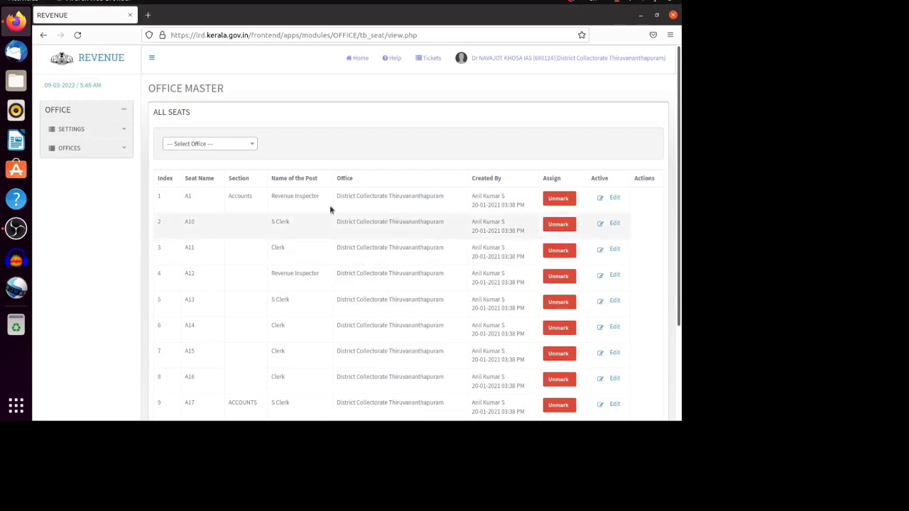
Step: Open Additional Charge under Settings and edit row 6, the Nedumangad Taluk Office assignment
left_click(120, 130)
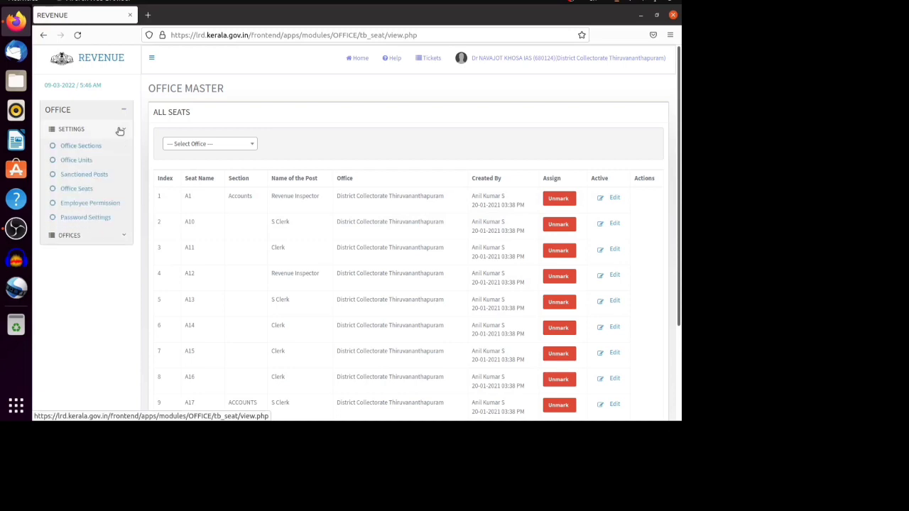
left_click(98, 235)
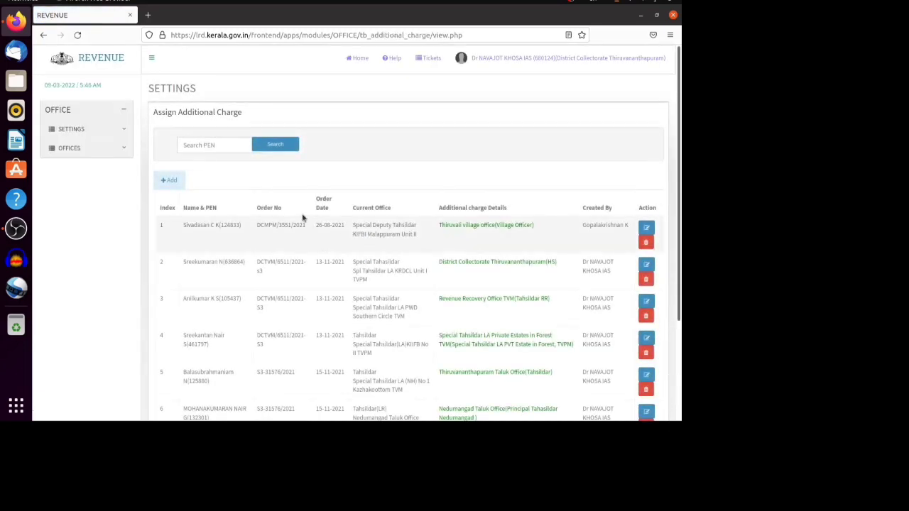
scroll(293, 287, "down", 2)
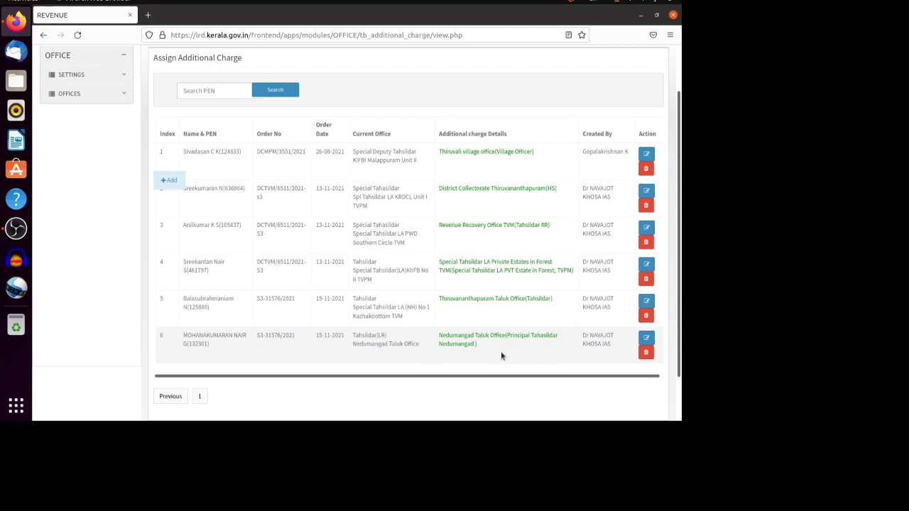
left_click(648, 340)
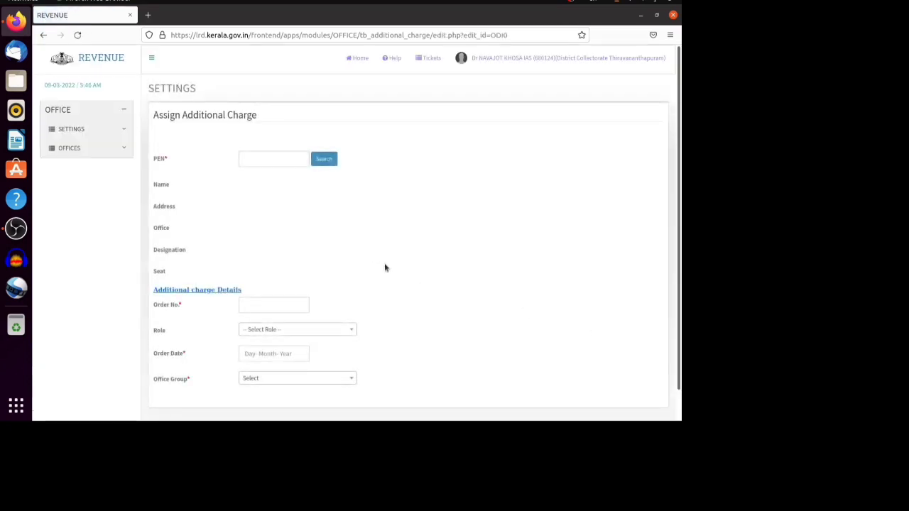
Step: Select Village Officer as the additional charge Role, then return to Revenue Apps home
scroll(385, 268, "down", 1)
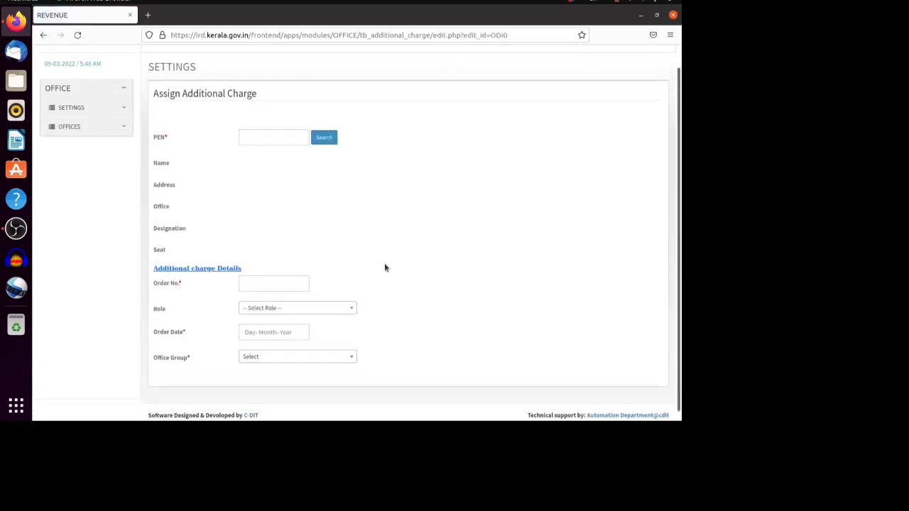
scroll(385, 268, "up", 1)
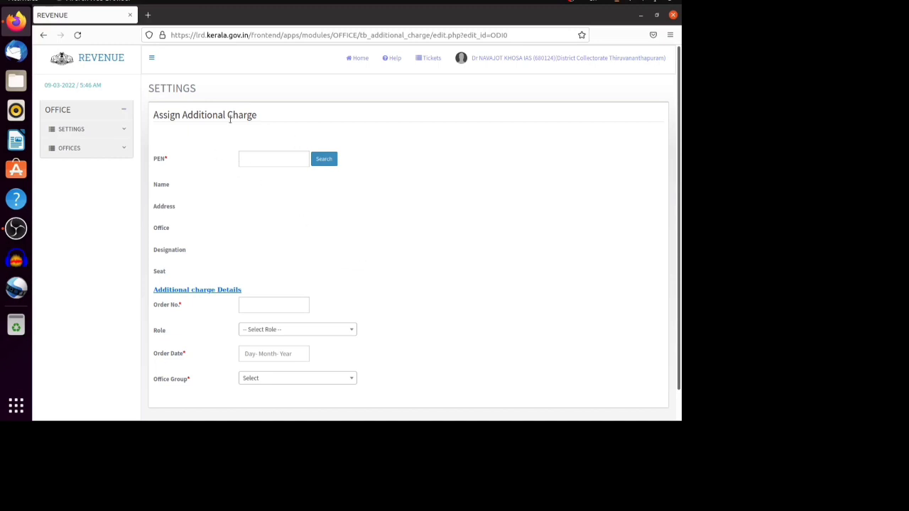
left_click(300, 331)
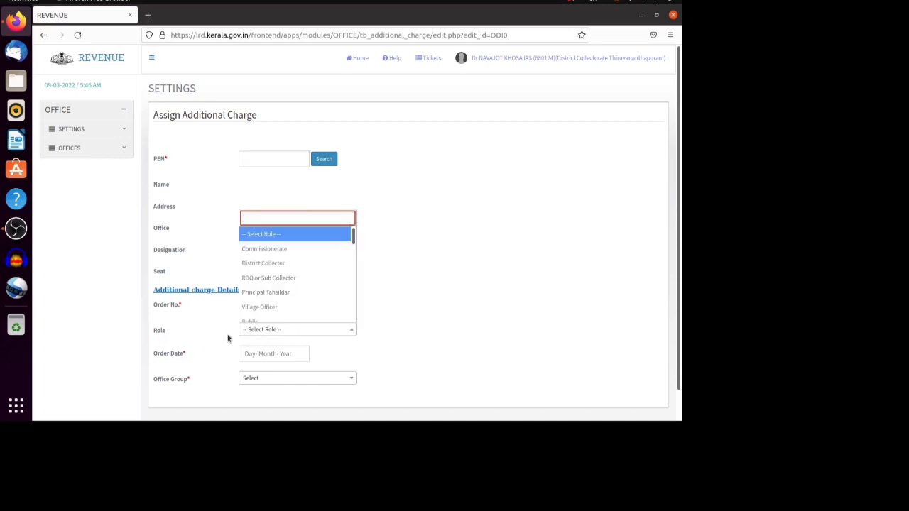
left_click(264, 331)
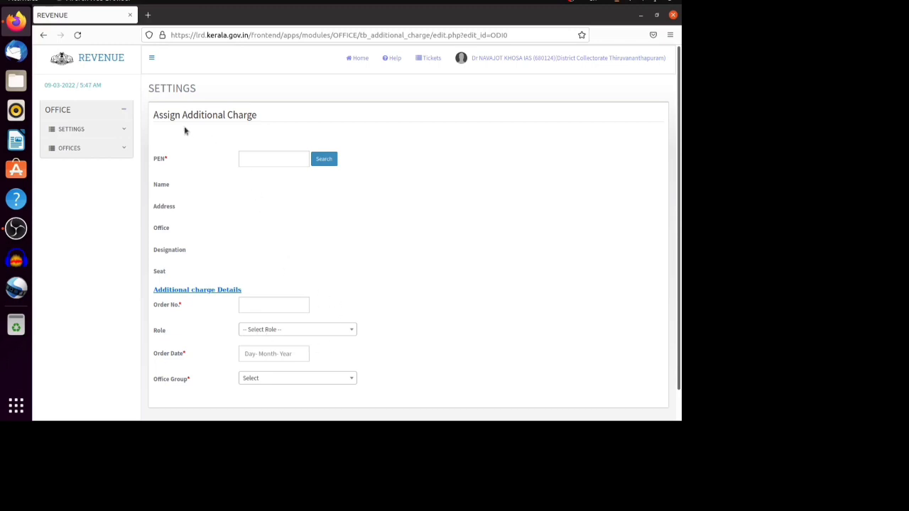
left_click(274, 331)
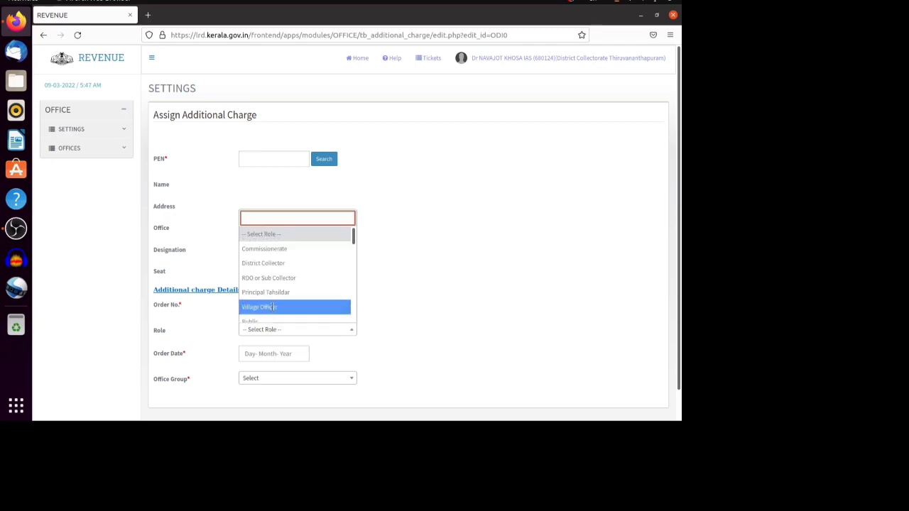
left_click(295, 370)
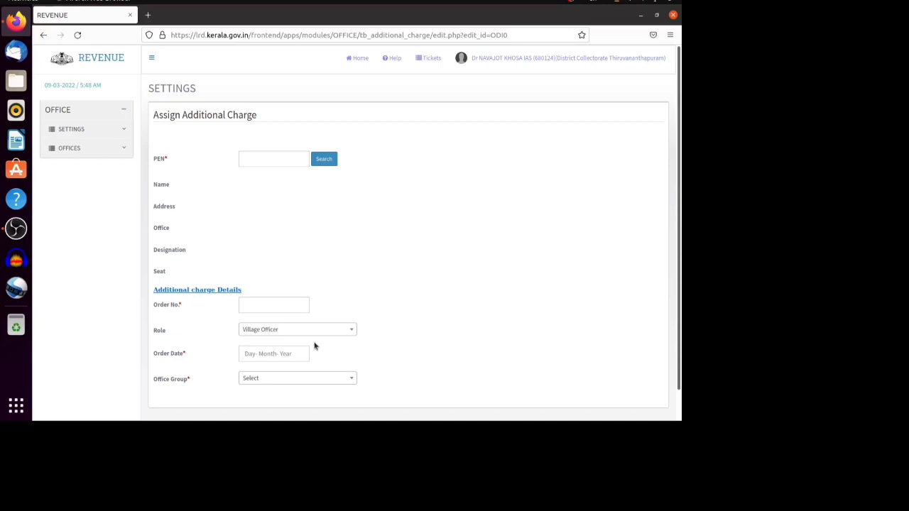
left_click(356, 60)
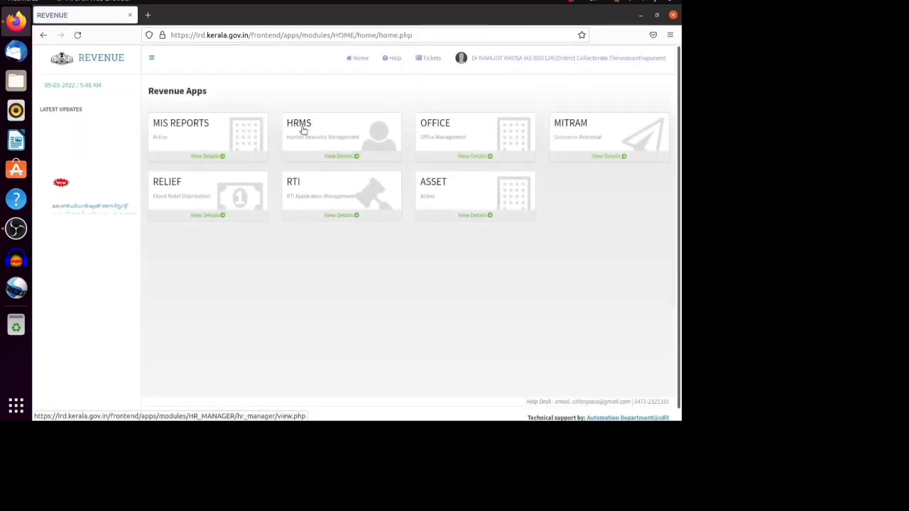
Step: Search HRMS Employee Details by an employee's PEN, returning one Senior Clerk at Chirayinkeezh
left_click(303, 130)
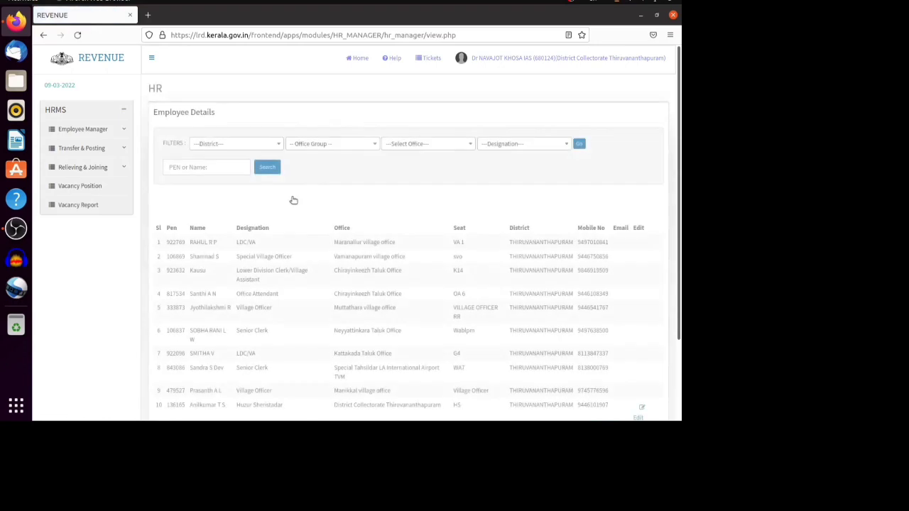
left_click(190, 167)
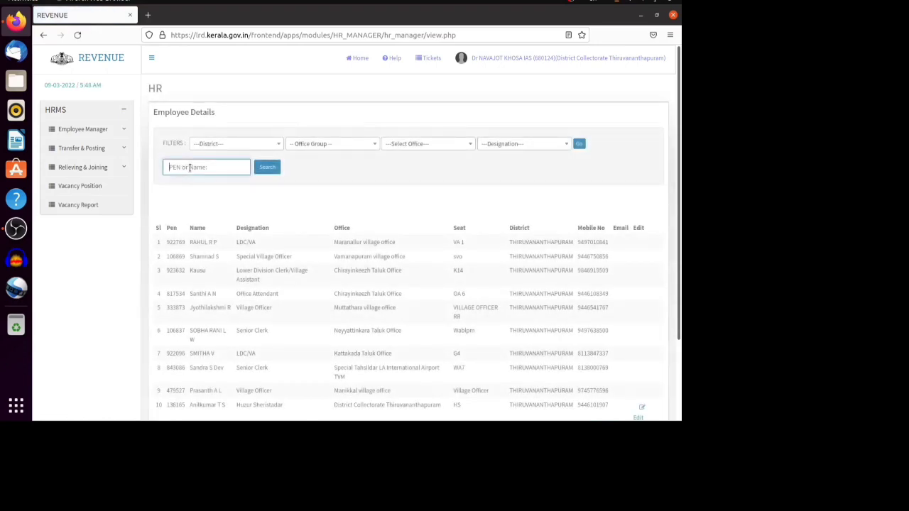
type("445717")
left_click(275, 172)
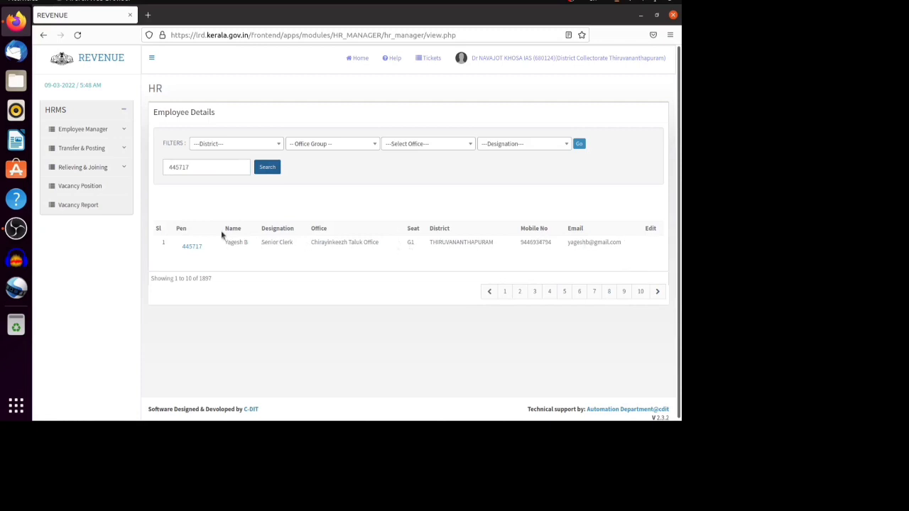
Step: Reopen HRMS Employee Details from home and edit the Village Assistant record in row 4
left_click(358, 59)
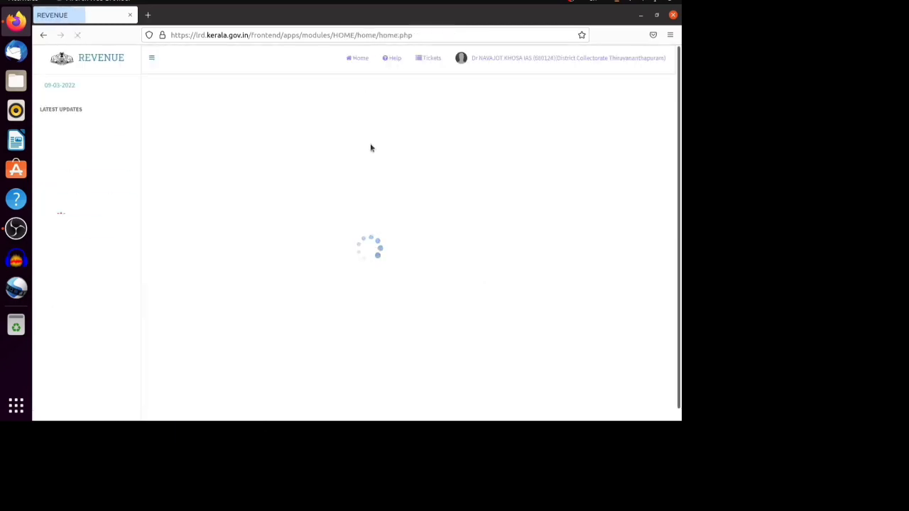
left_click(308, 129)
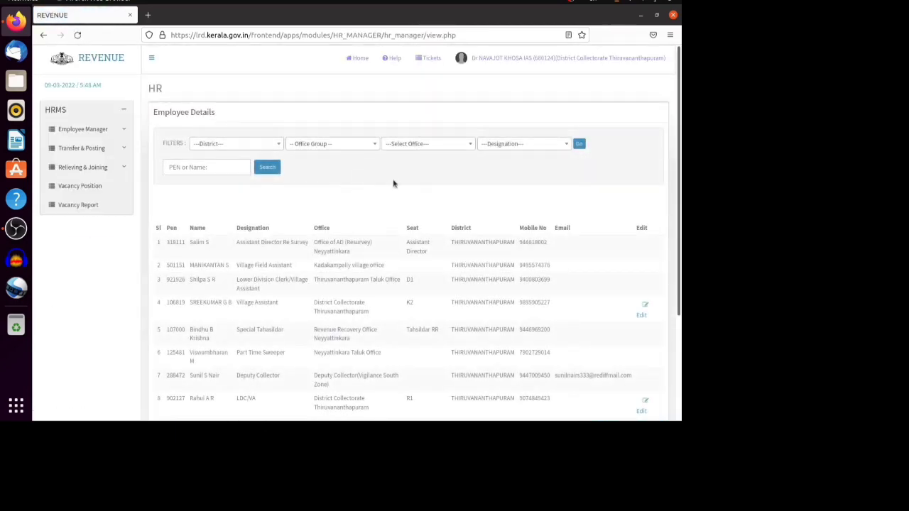
scroll(449, 204, "down", 3)
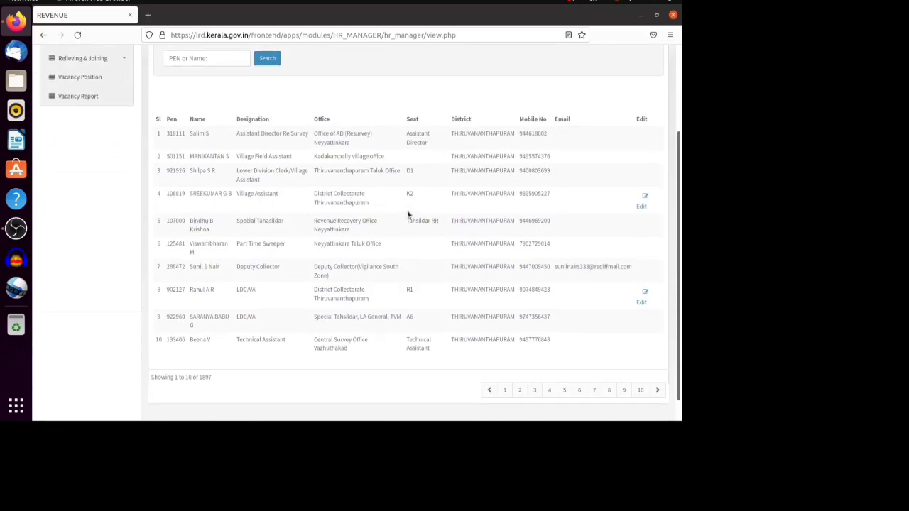
left_click(646, 200)
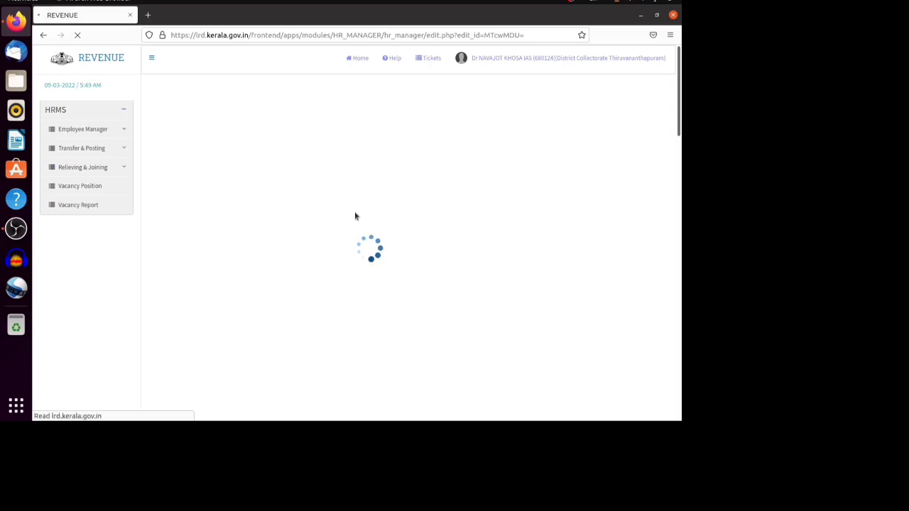
scroll(420, 280, "down", 3)
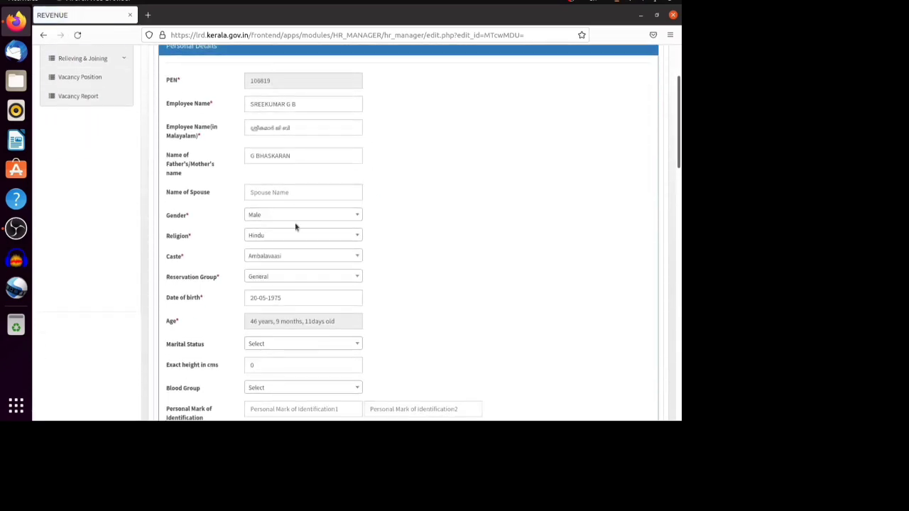
scroll(294, 226, "down", 7)
scroll(295, 226, "down", 20)
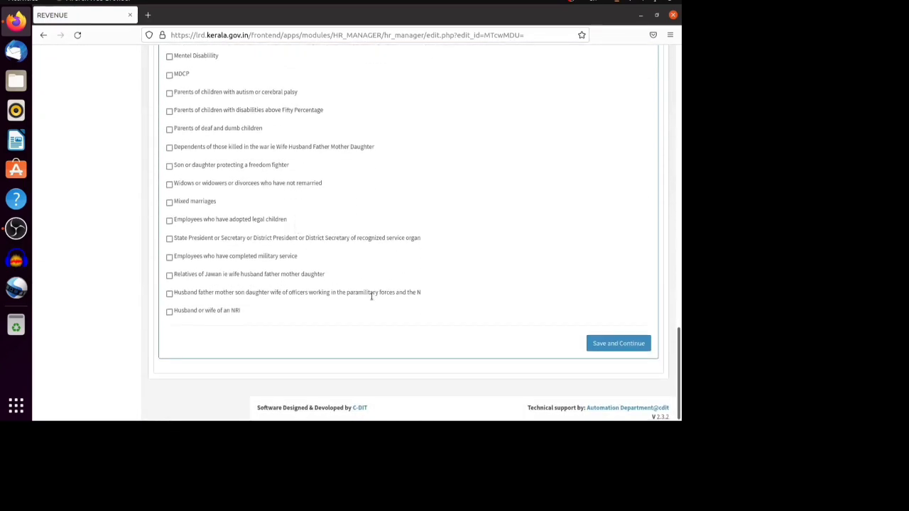
scroll(372, 296, "up", 20)
scroll(372, 299, "up", 7)
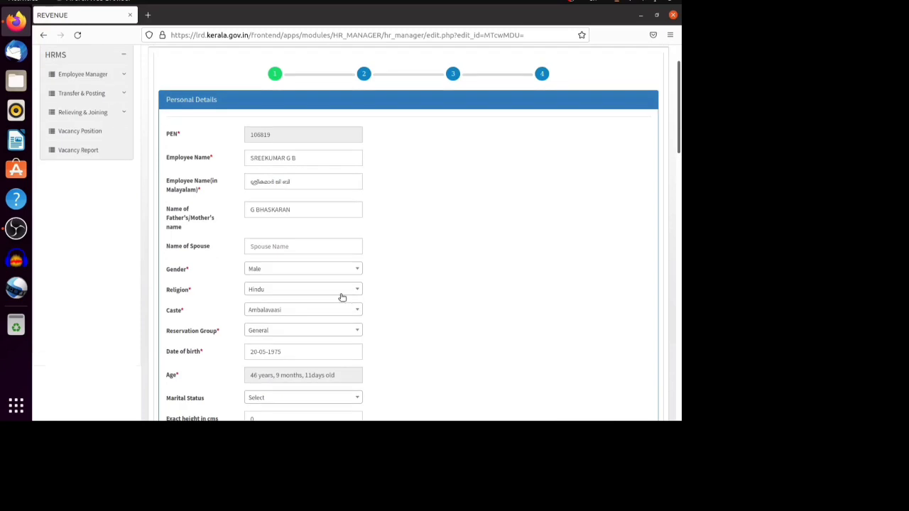
scroll(341, 296, "down", 17)
scroll(341, 299, "down", 1)
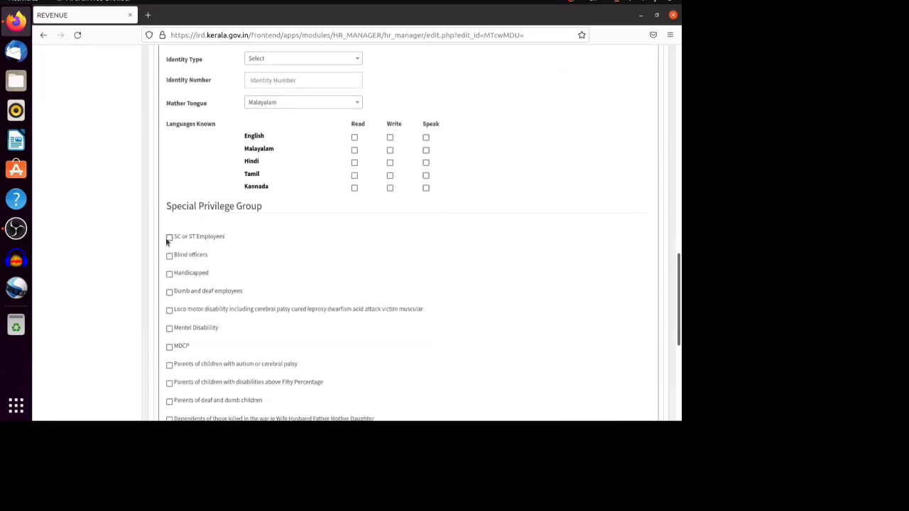
scroll(168, 241, "down", 7)
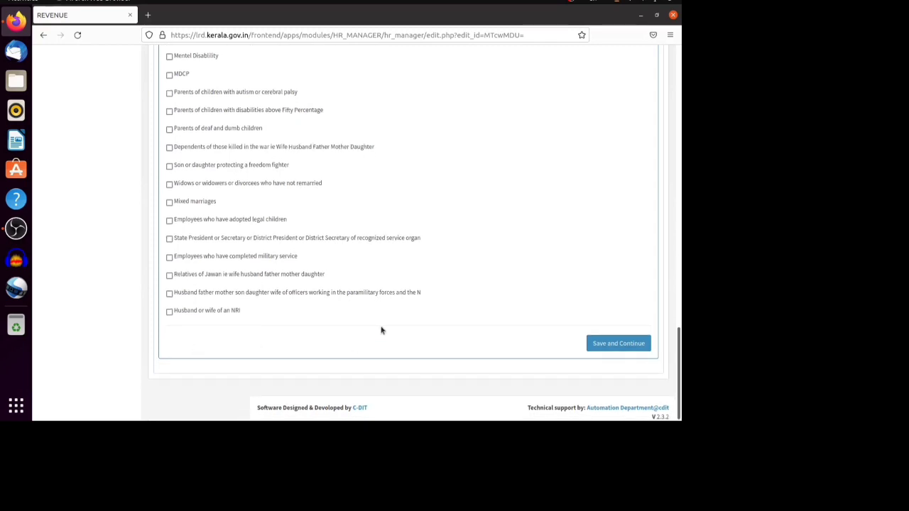
Step: Save the personal details and advance to the Office Details step
left_click(613, 345)
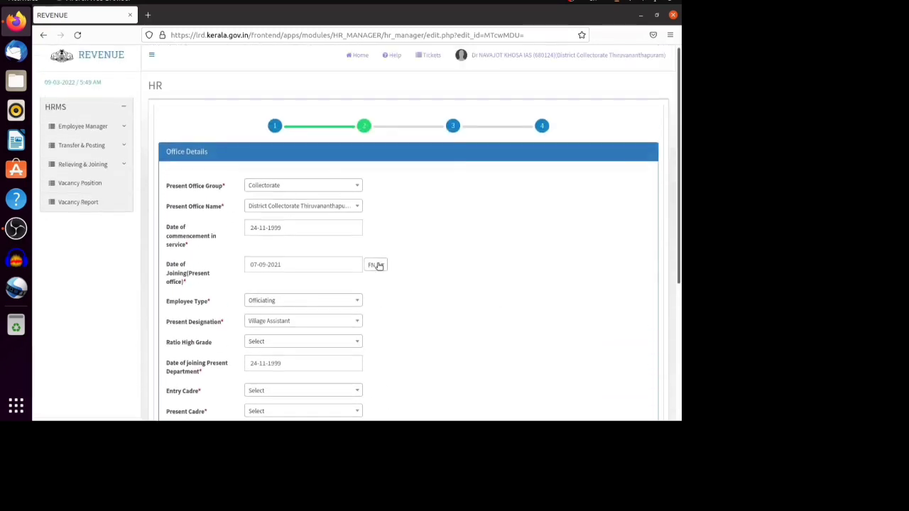
scroll(377, 264, "down", 5)
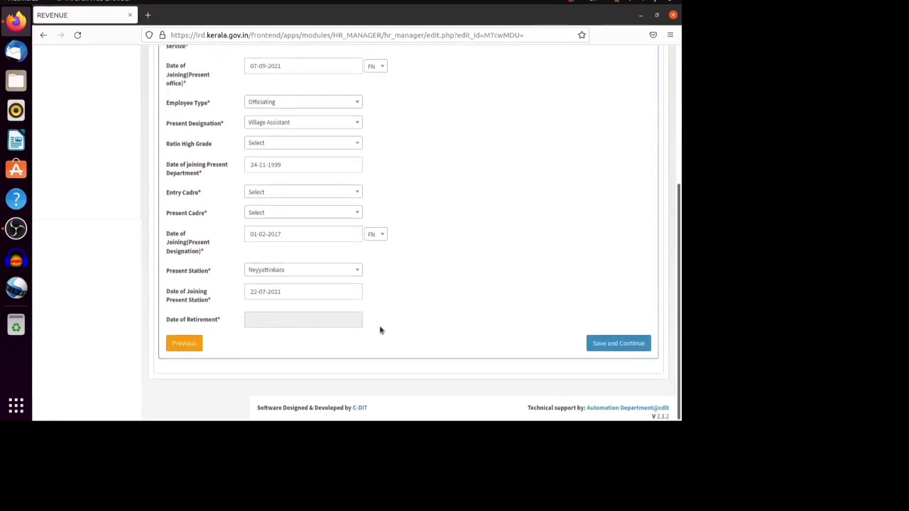
scroll(420, 331, "up", 5)
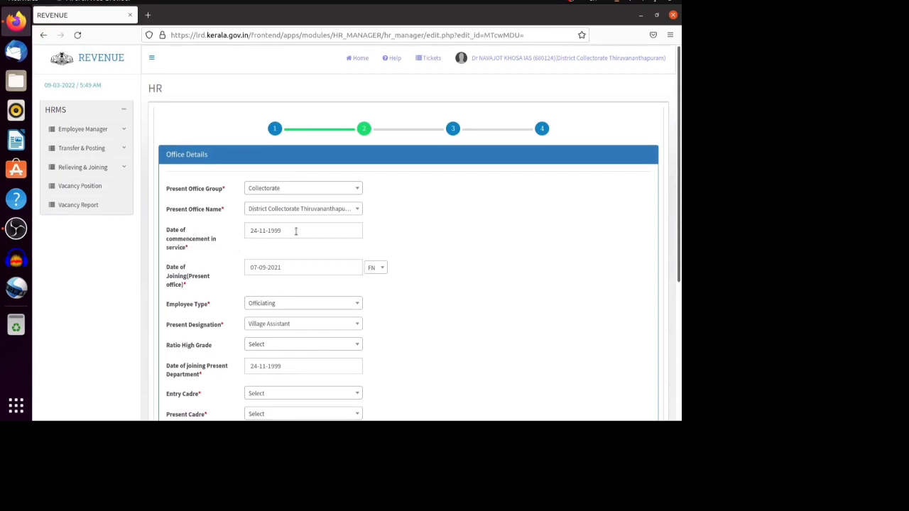
scroll(435, 329, "down", 5)
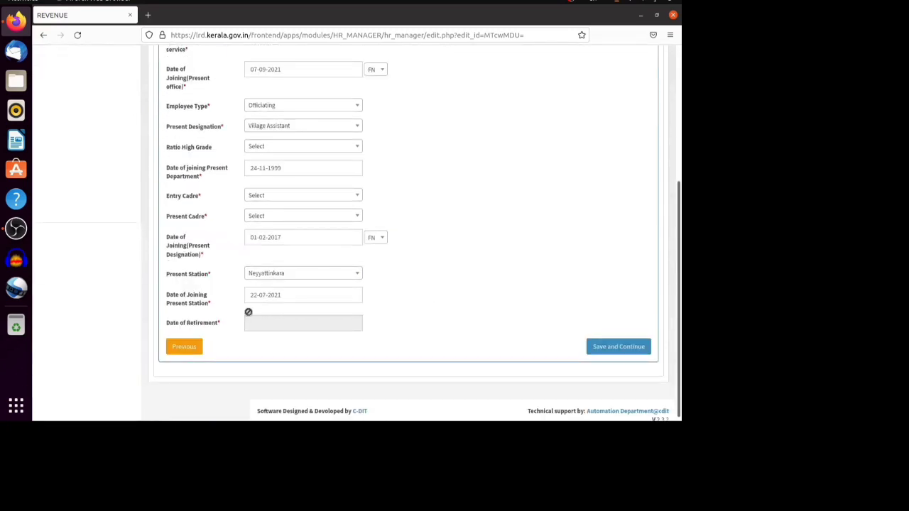
scroll(355, 326, "up", 5)
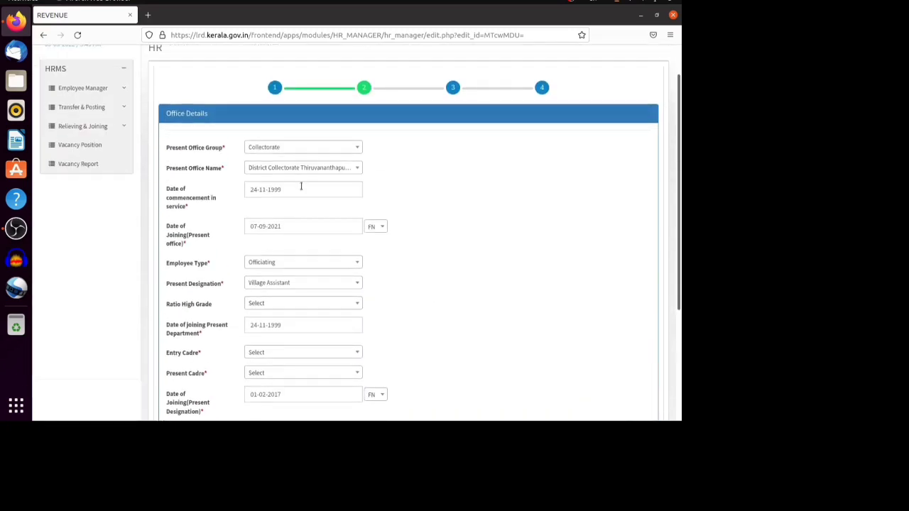
Step: Clear and restore the 24-11-1999 commencement date so retirement refreshes to 31-05-2031
left_click(294, 195)
triple_click(293, 197)
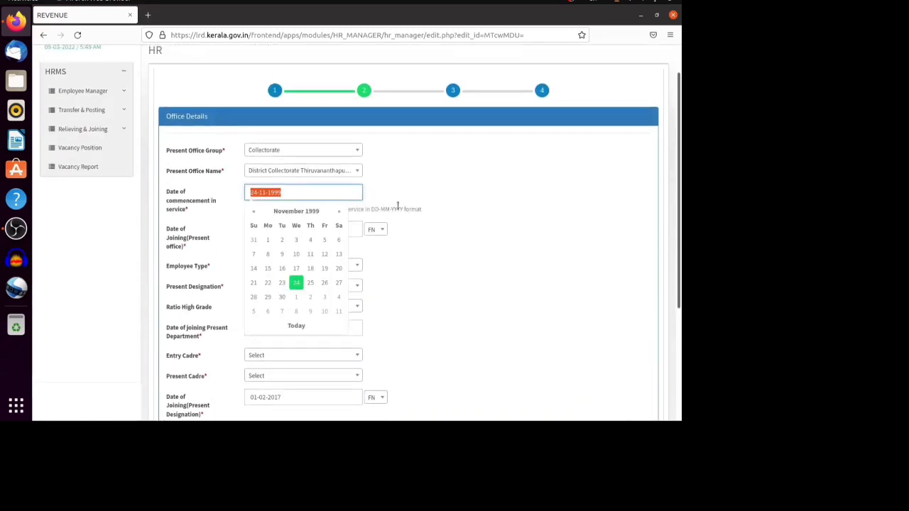
key("BackSpace")
left_click(437, 205)
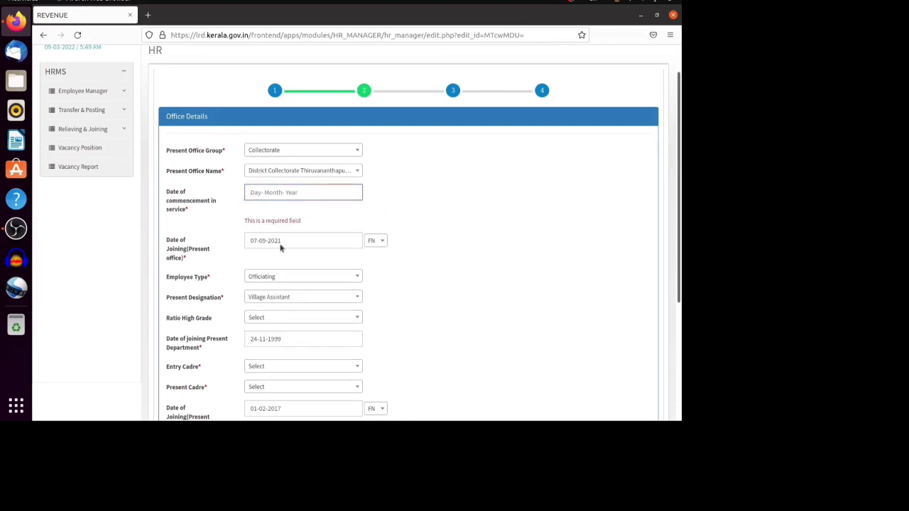
left_click(287, 193)
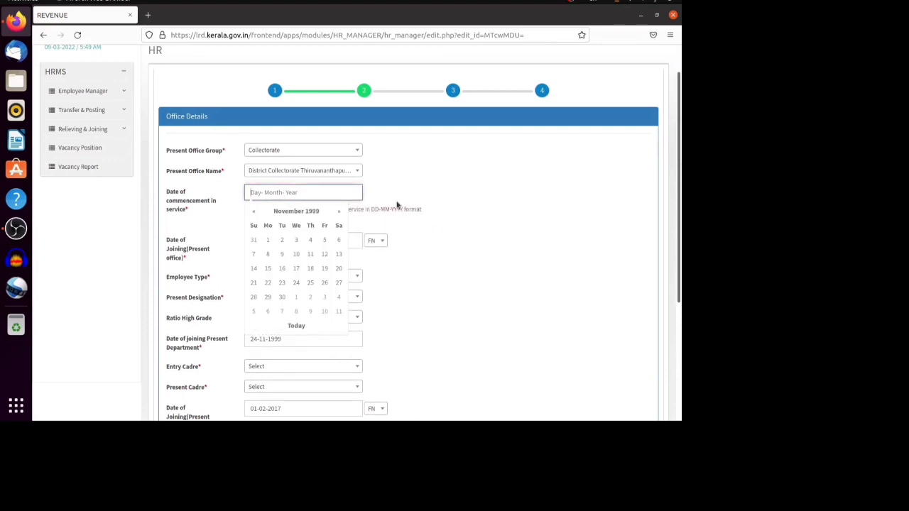
key("ctrl+z")
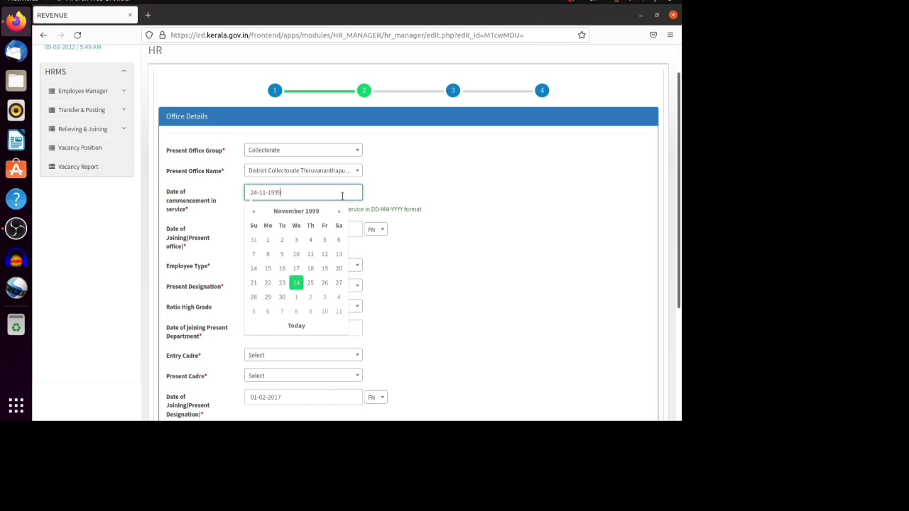
key("Tab")
scroll(489, 277, "down", 3)
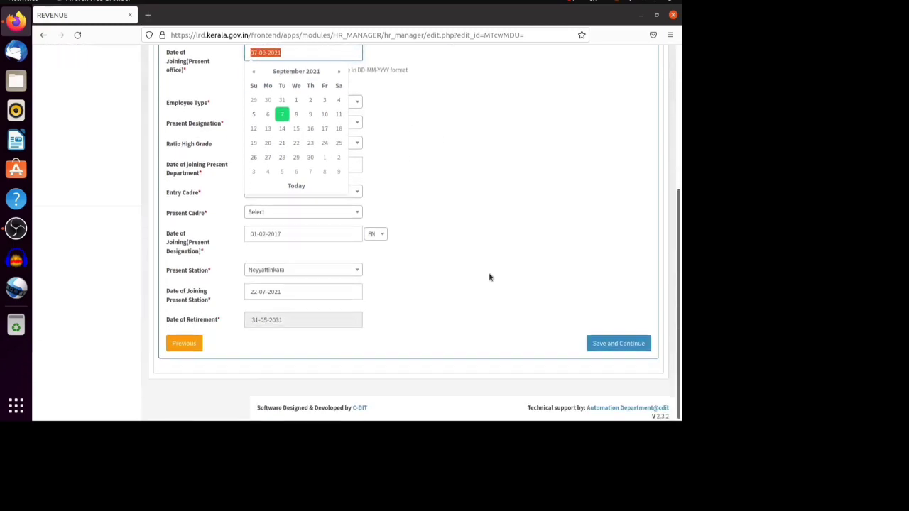
left_click(282, 324)
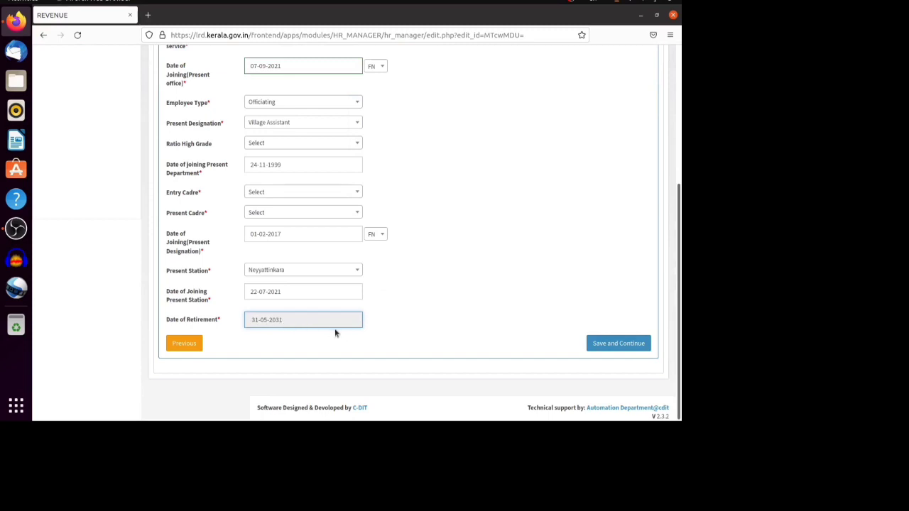
scroll(349, 332, "up", 3)
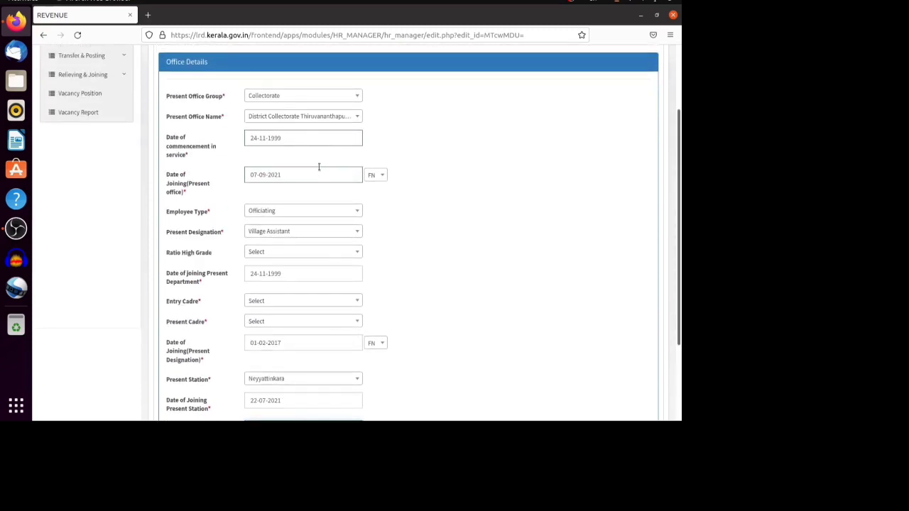
scroll(430, 249, "down", 3)
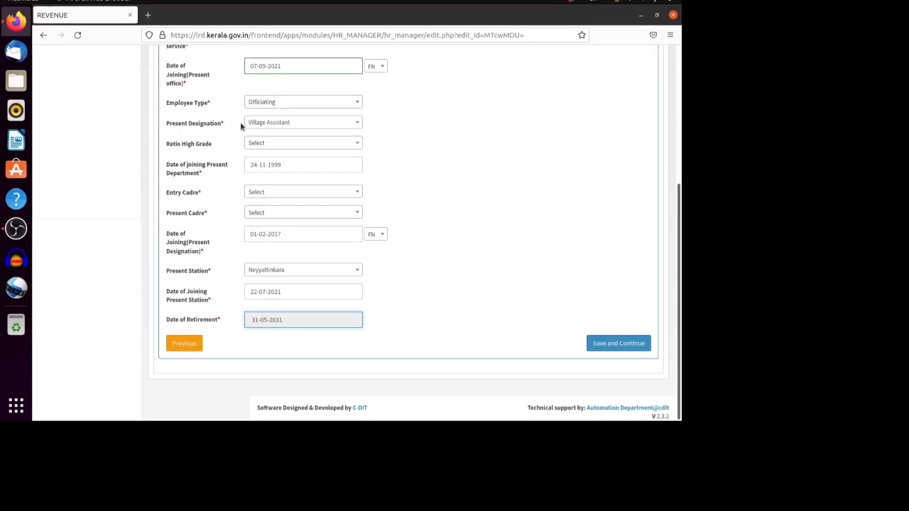
Step: Set the present designation to Lower Division Clerk/Village Assistant by searching 'cl'
left_click(316, 127)
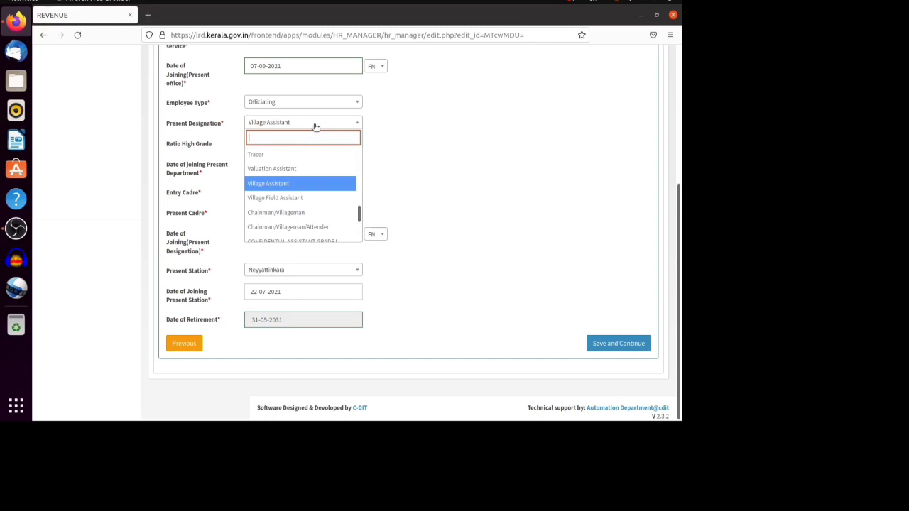
type("cl")
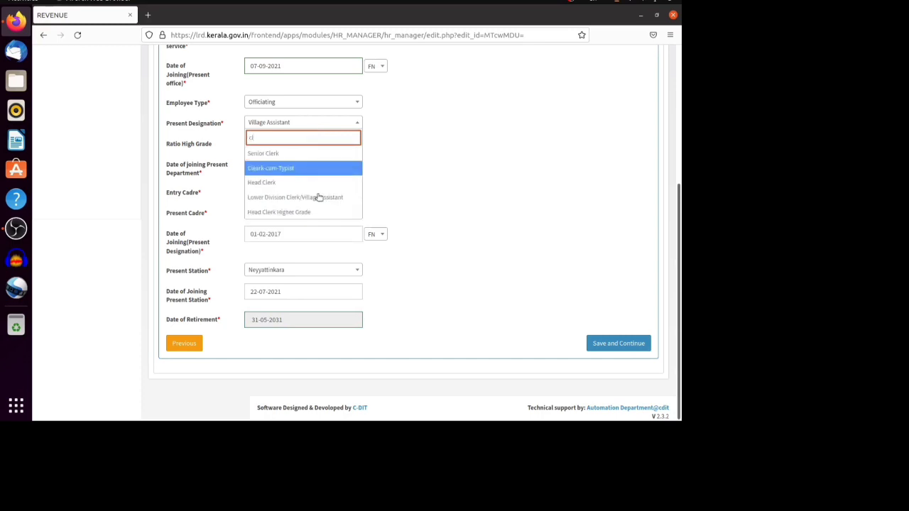
key("Return")
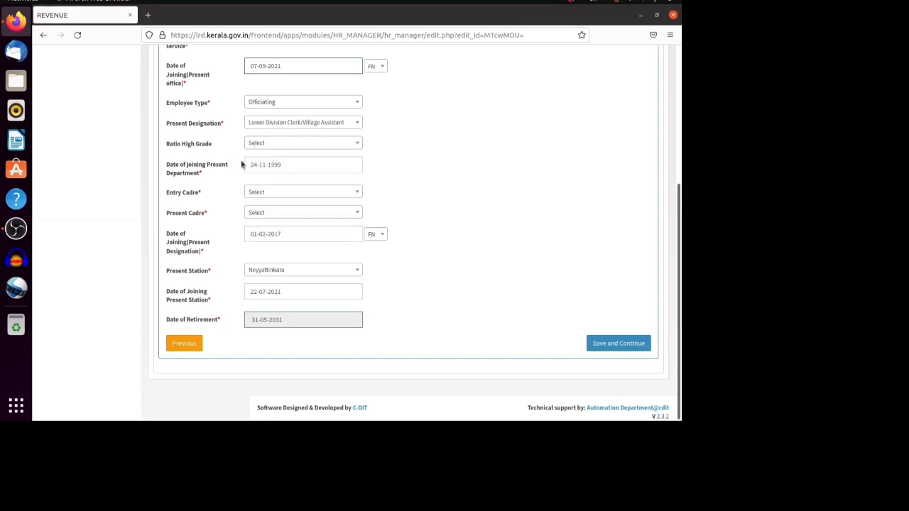
Step: Check the entry cadre list, leaving it unchanged, and return to the top of the form
left_click(294, 193)
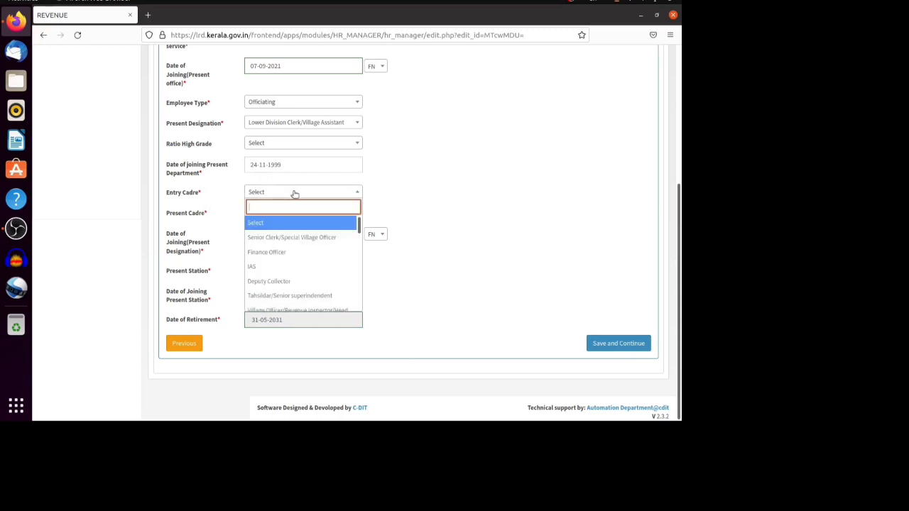
left_click(278, 215)
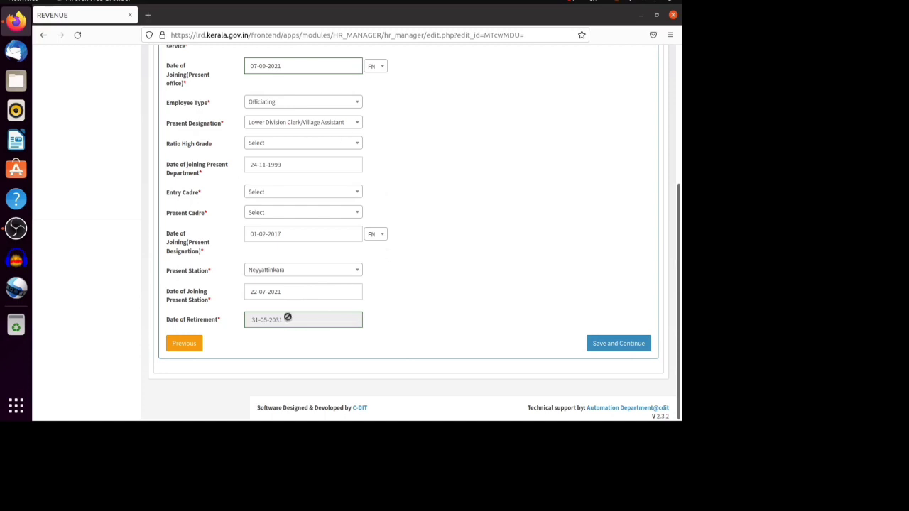
scroll(287, 317, "up", 5)
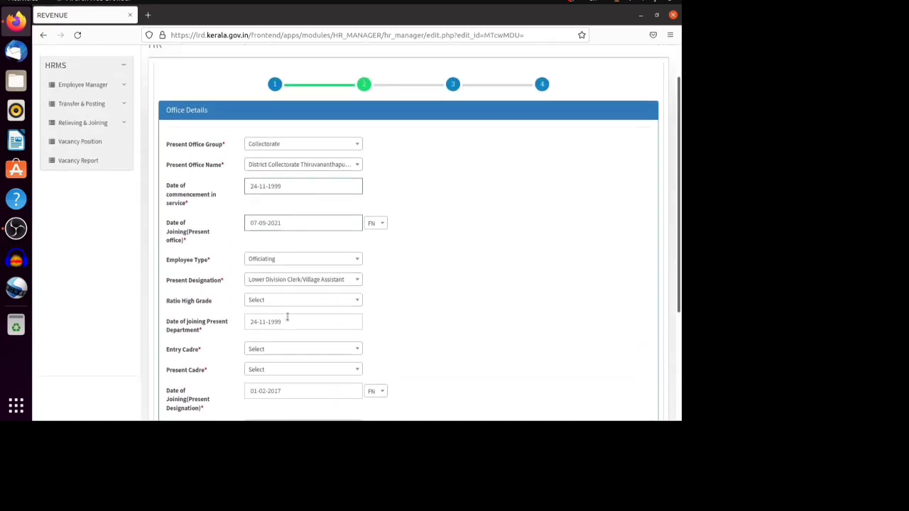
scroll(288, 320, "up", 1)
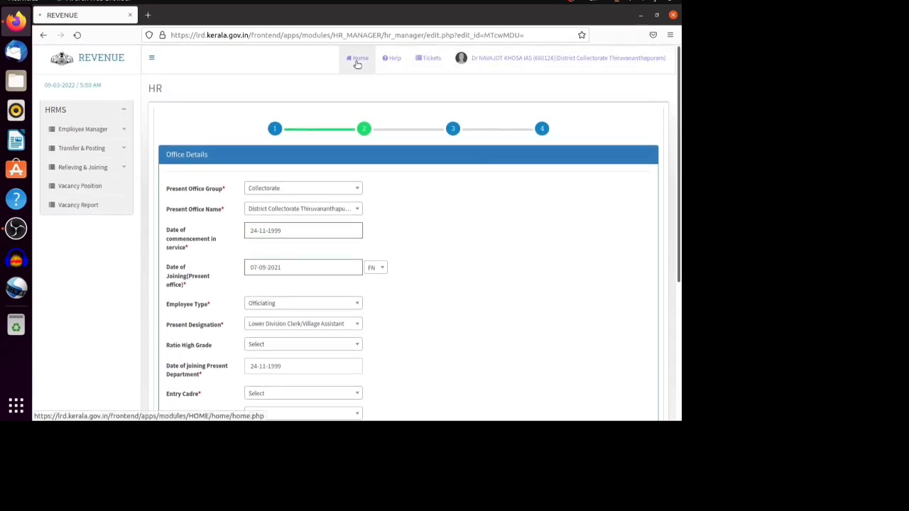
Step: Return from the employee edit form to the Revenue Apps home page
left_click(357, 57)
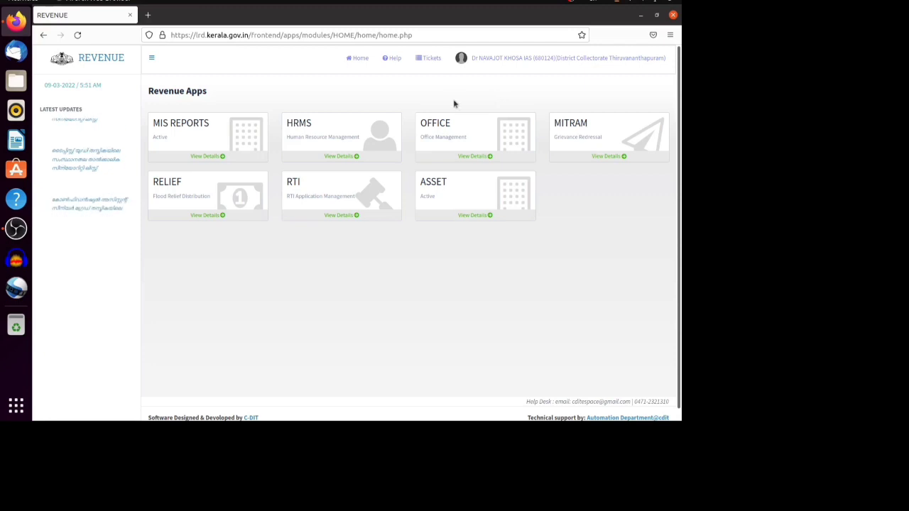
Step: Bring the OBS Studio recorder window to the front
left_click(13, 231)
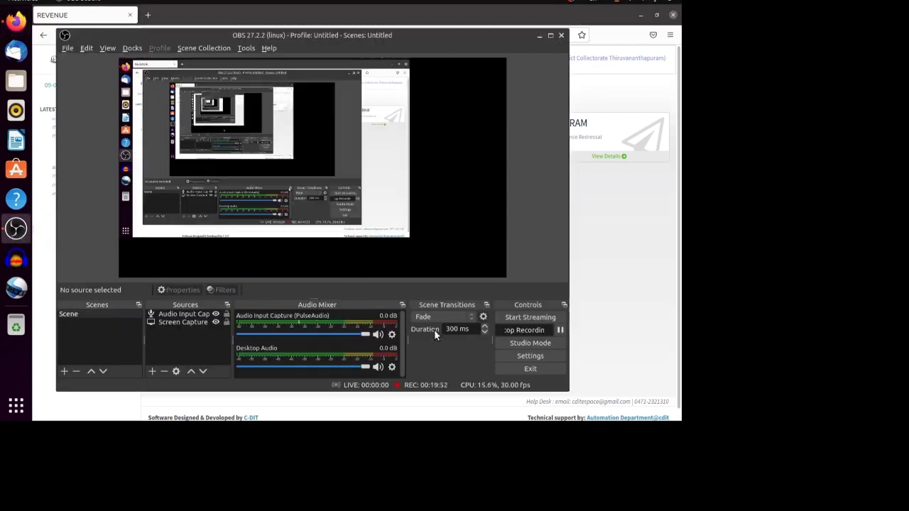